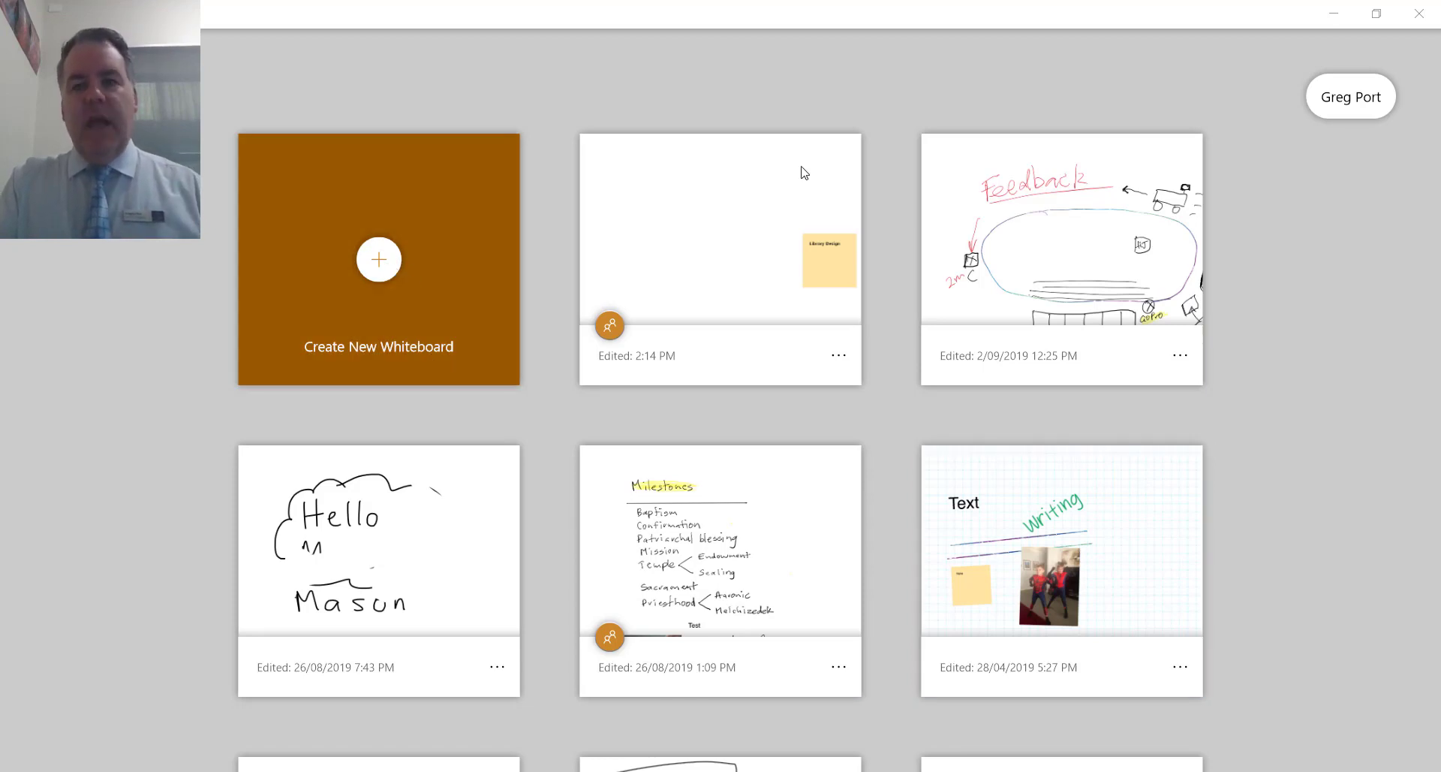
Create a new whiteboard and handwrite the word 'Write' in black ink.
left_click(367, 261)
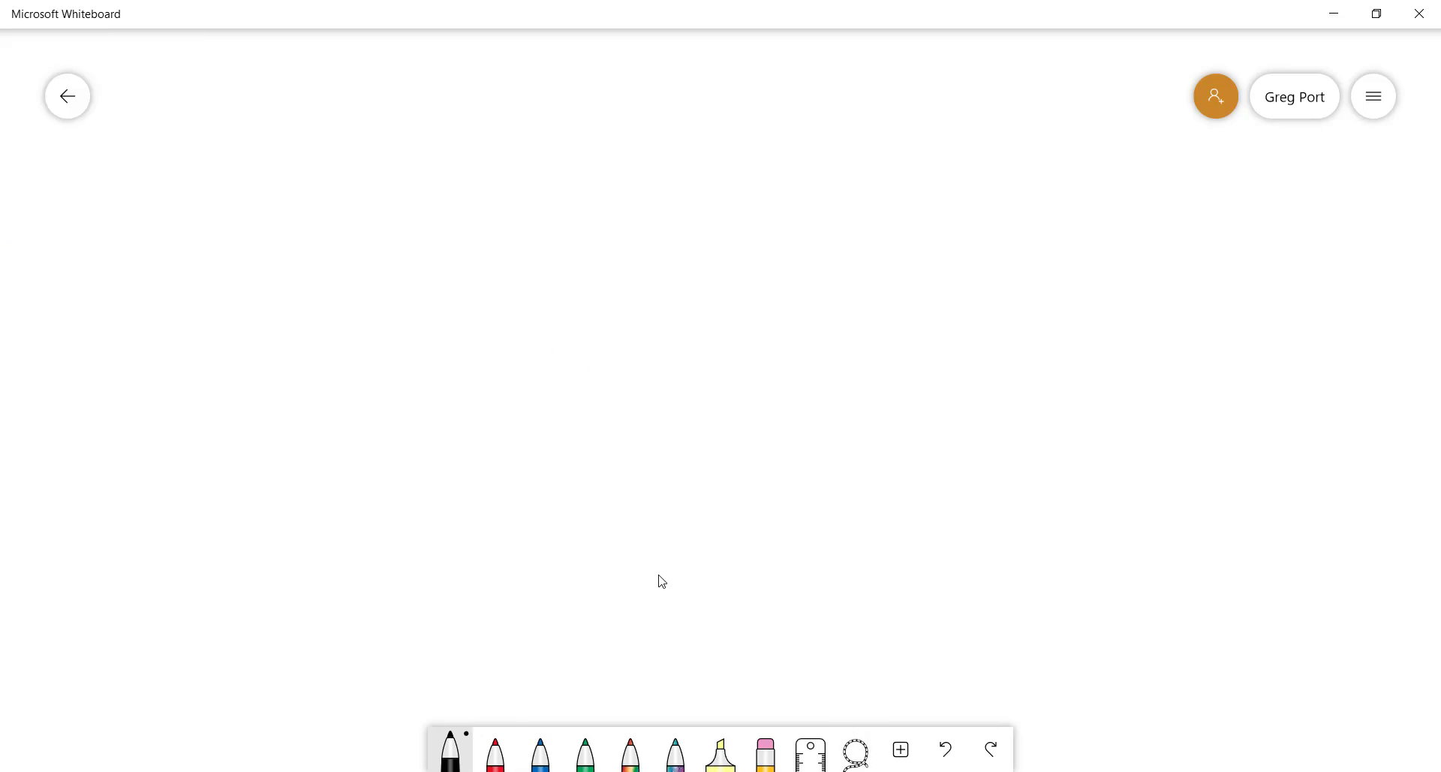
mouse_move(535, 392)
left_mouse_down()
mouse_move(554, 453)
mouse_move(601, 384)
mouse_move(636, 404)
left_mouse_up()
left_click_drag(661, 416, 661, 442)
left_click(657, 369)
mouse_move(691, 377)
left_mouse_down()
mouse_move(689, 442)
mouse_move(689, 418)
mouse_move(723, 443)
left_mouse_up()
Draw a hand-drawn oval around the handwritten 'Write'.
mouse_move(635, 323)
left_mouse_down()
mouse_move(555, 523)
mouse_move(591, 340)
left_mouse_up()
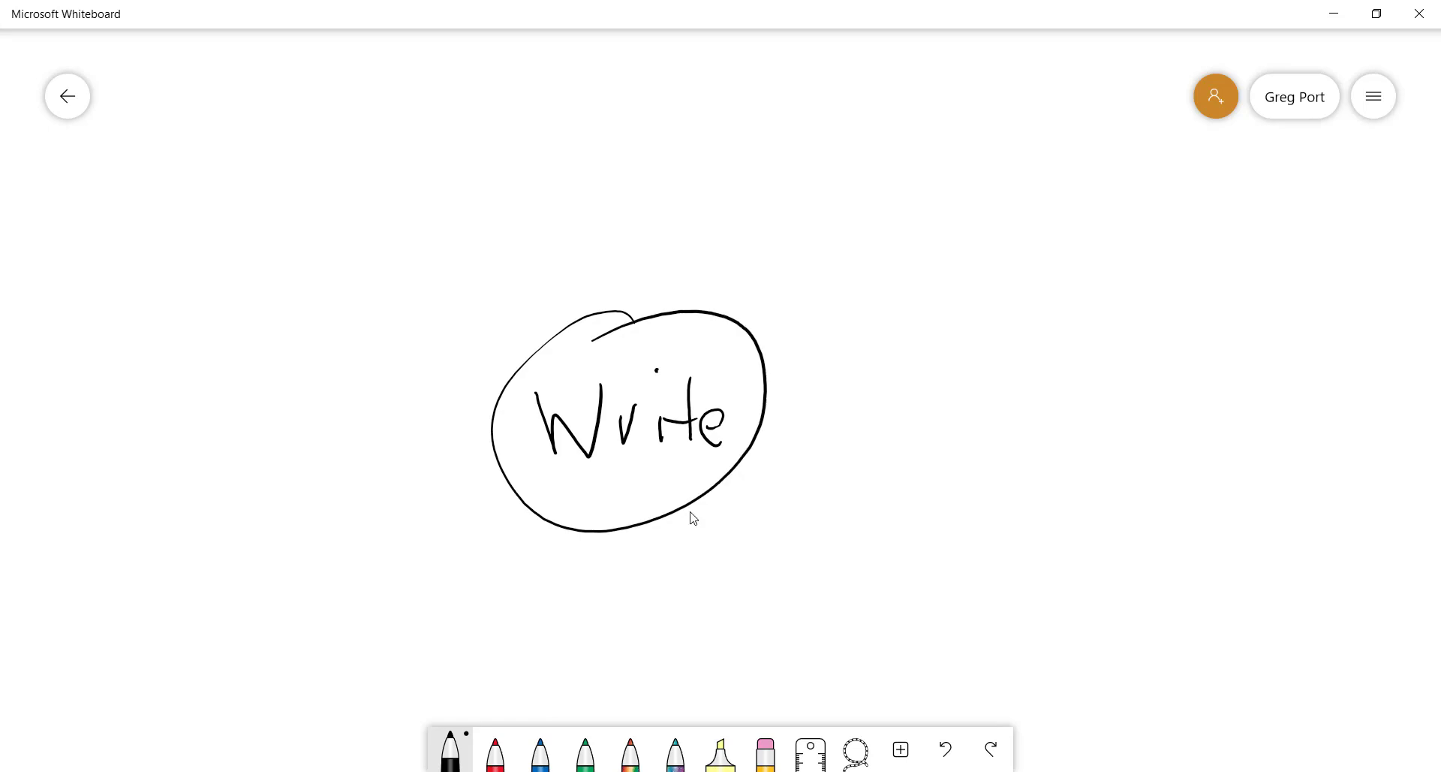
scroll(692, 518, "down", 5)
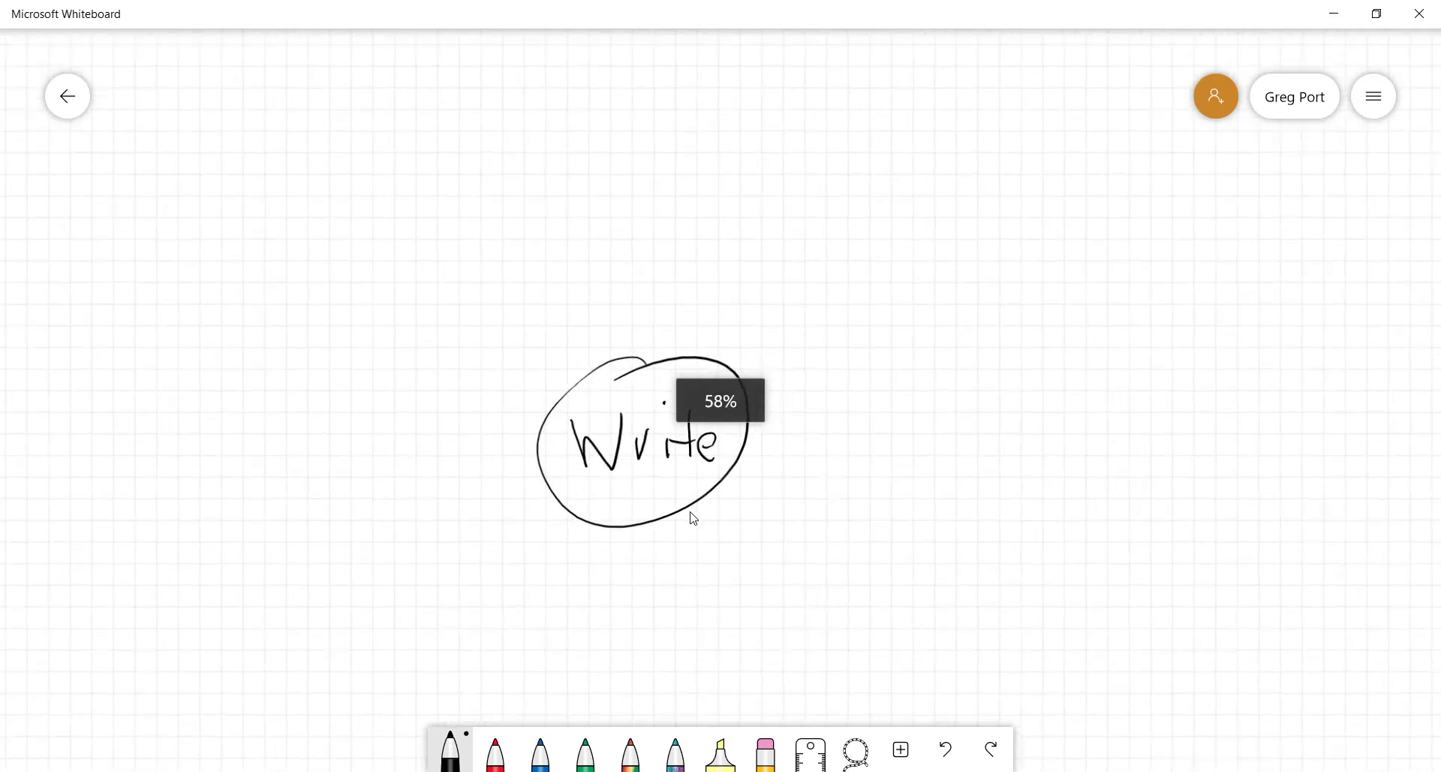
scroll(693, 517, "up", 8)
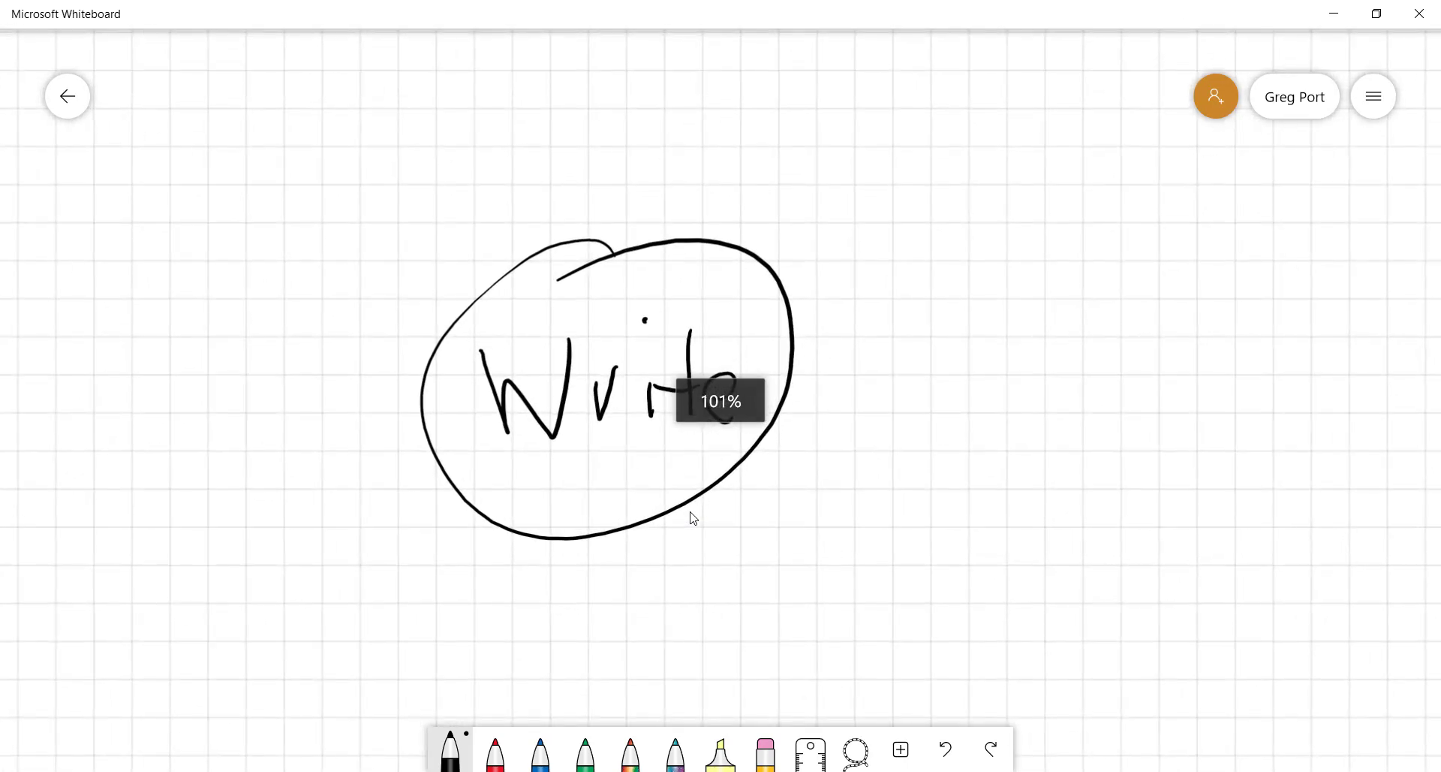
scroll(693, 518, "down", 1)
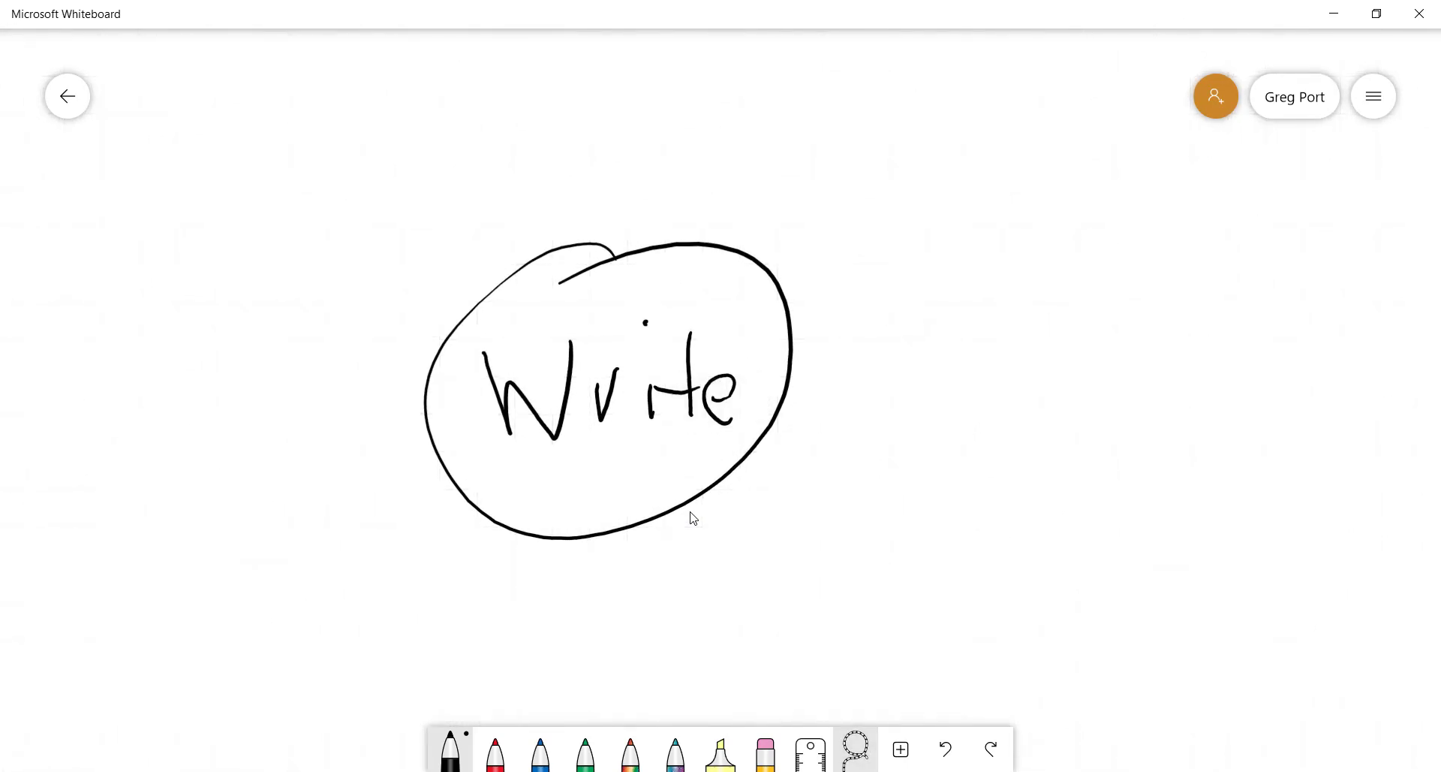
Tidy 'Write' with Ink Beautify and move it to the right, out of the oval.
mouse_move(610, 303)
left_mouse_down()
mouse_move(515, 467)
mouse_move(747, 322)
mouse_move(646, 302)
left_mouse_up()
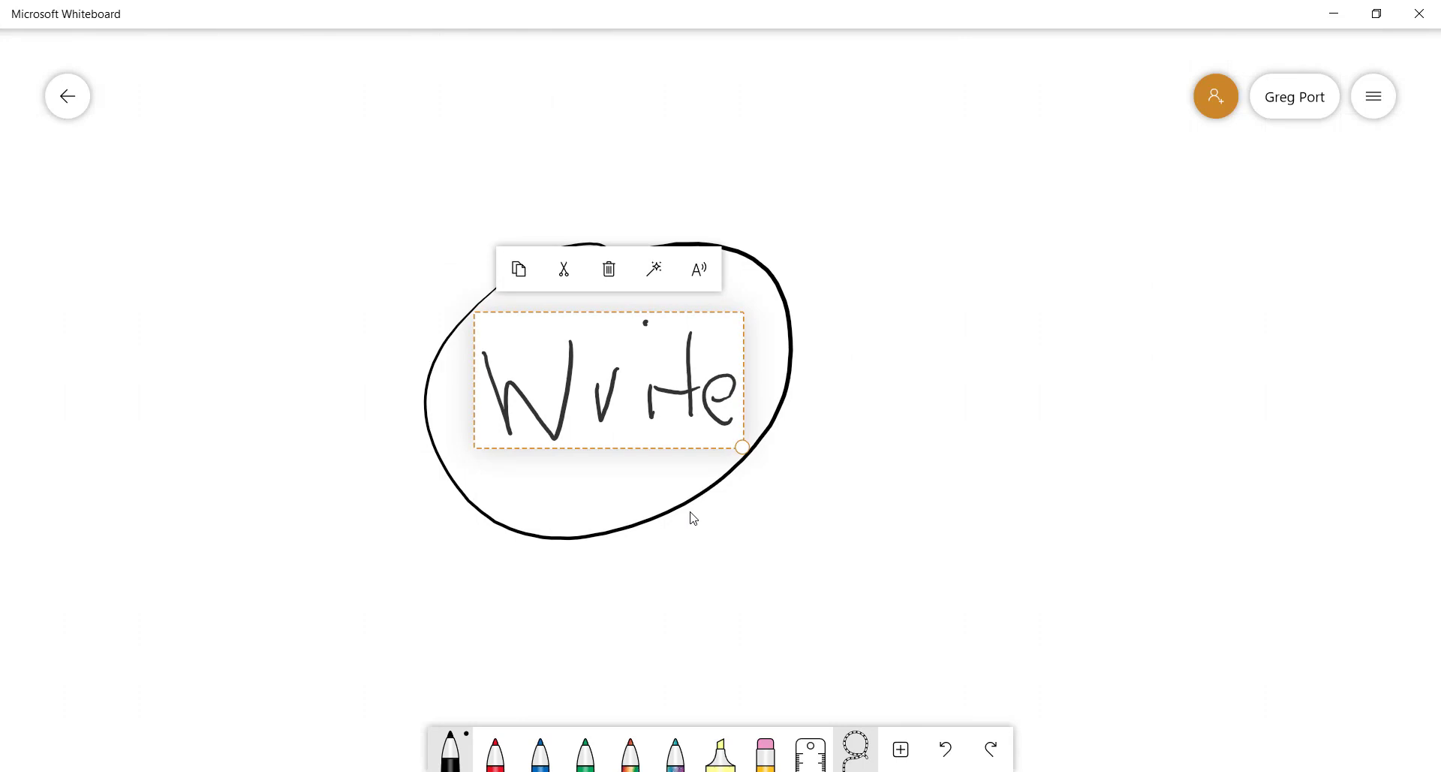
left_click(653, 268)
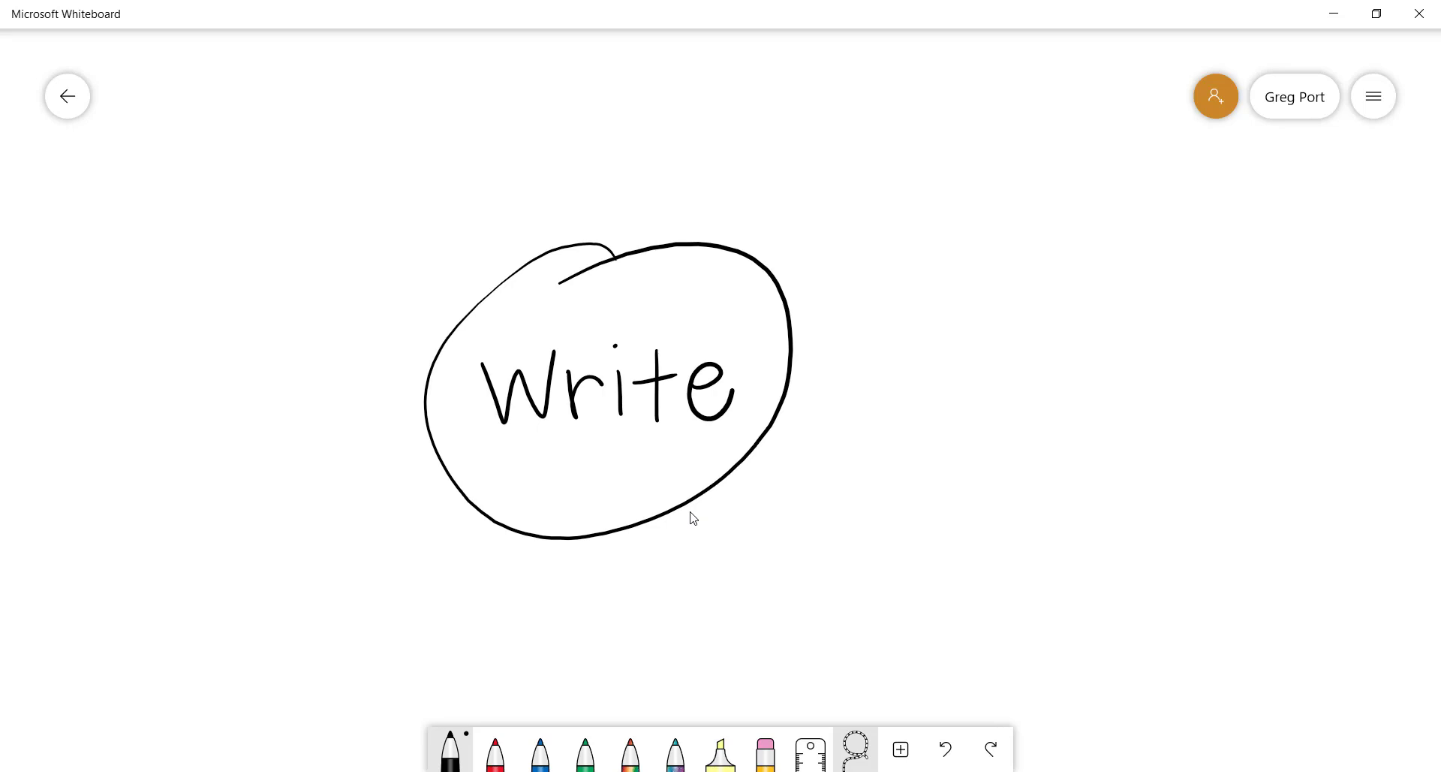
left_click(609, 384)
left_click_drag(609, 384, 1063, 389)
Erase the oval's lower-right arc.
left_click(694, 517)
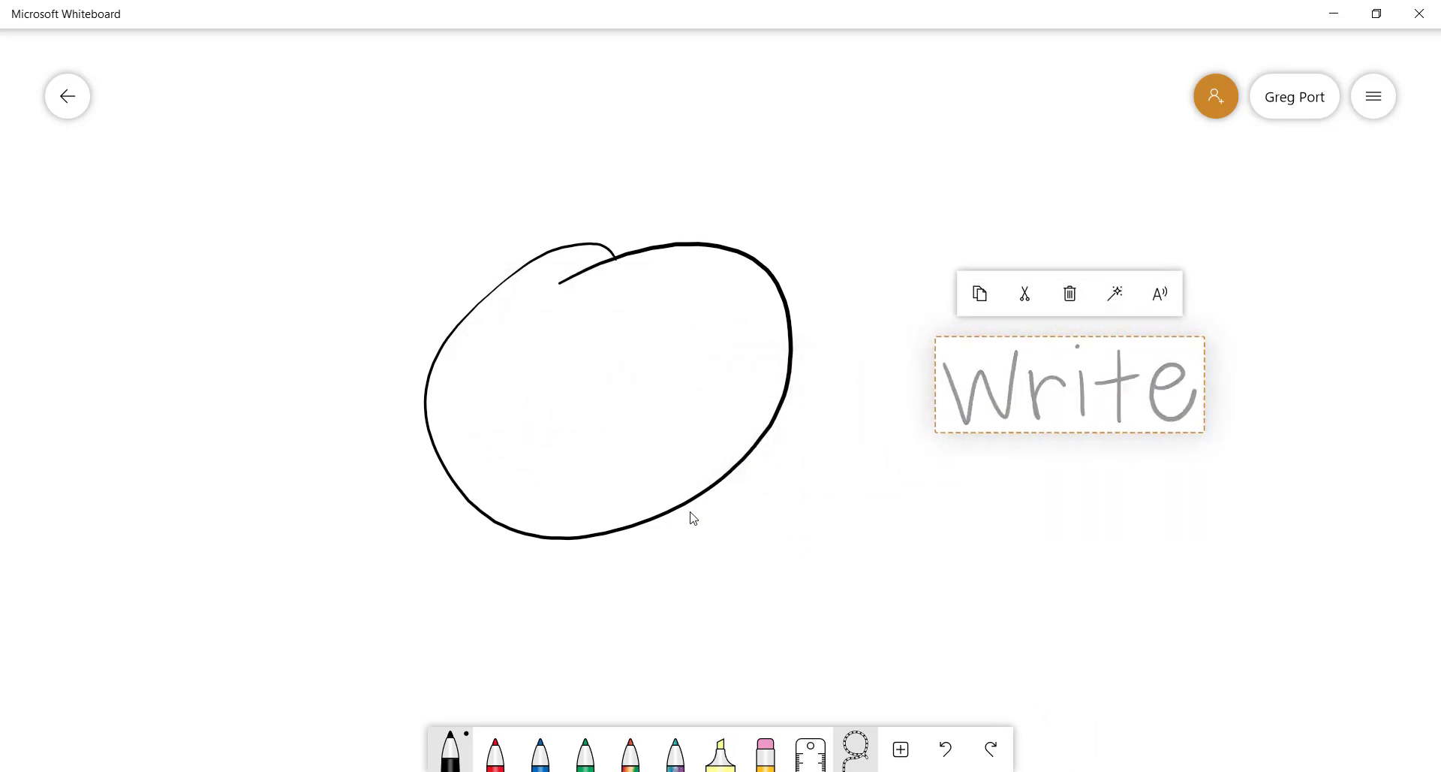
left_click(765, 751)
left_click_drag(662, 512, 785, 401)
Redraw the oval's lower-right arc in green and set a ruler at 23°.
left_click(586, 750)
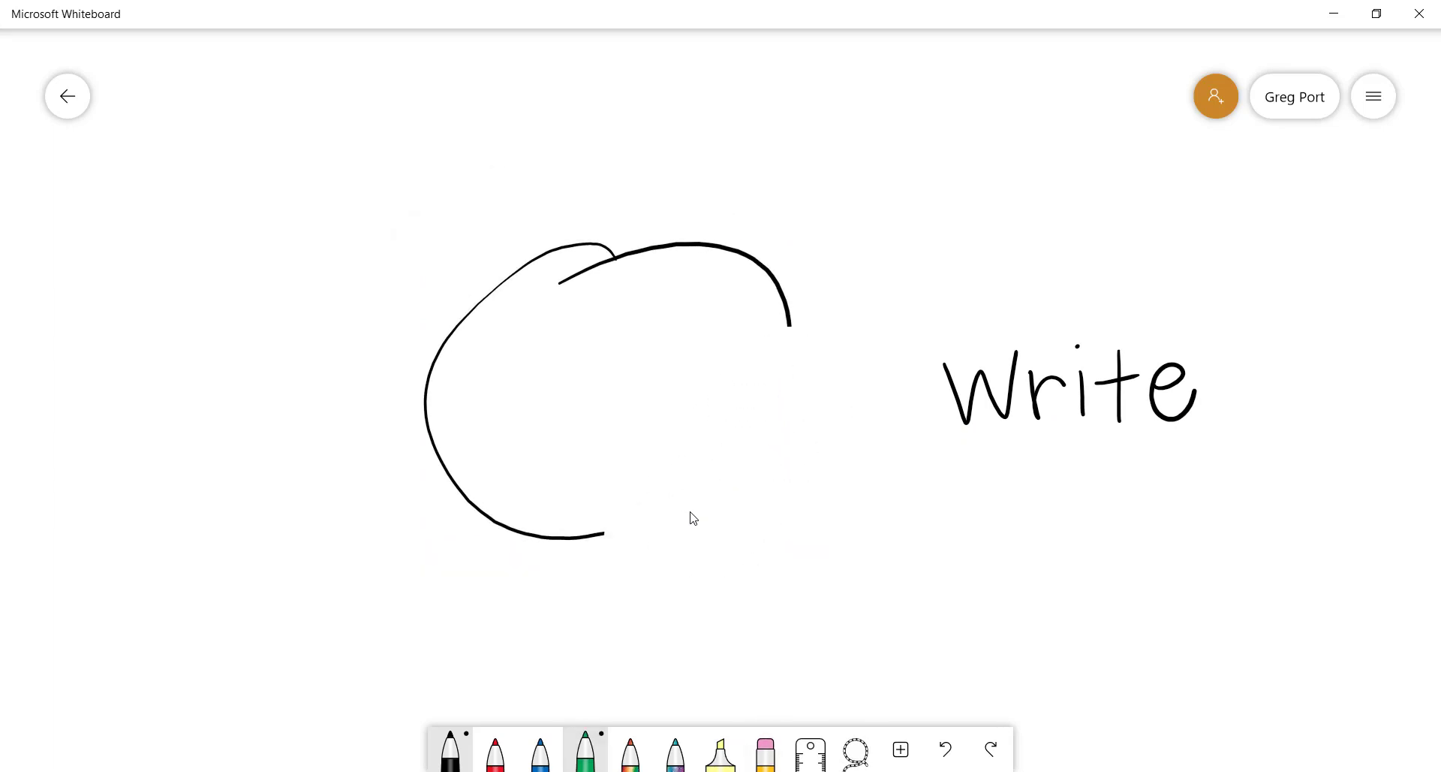
mouse_move(598, 535)
left_mouse_down()
mouse_move(701, 469)
mouse_move(785, 321)
left_mouse_up()
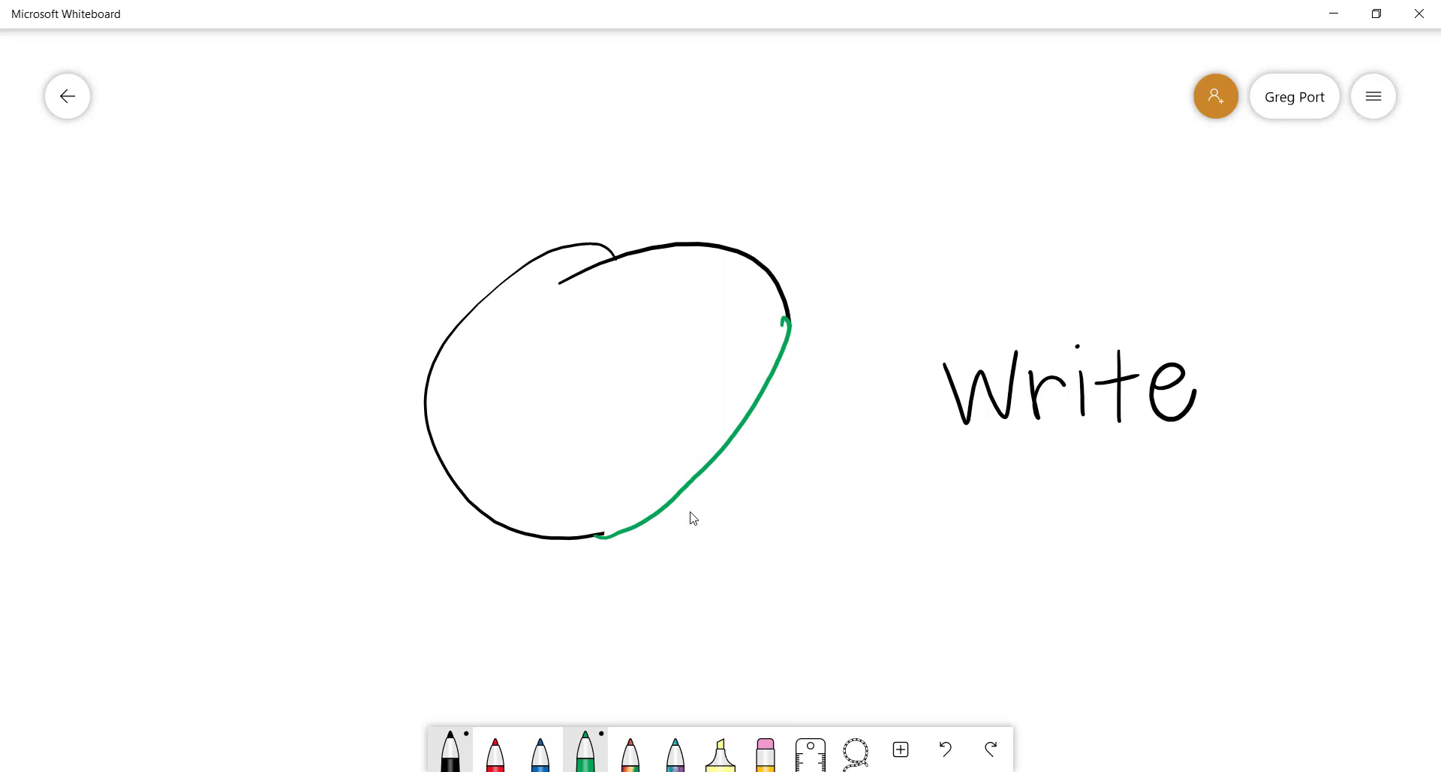
left_click(811, 750)
left_click_drag(720, 400, 551, 493)
scroll(692, 516, "down", 5)
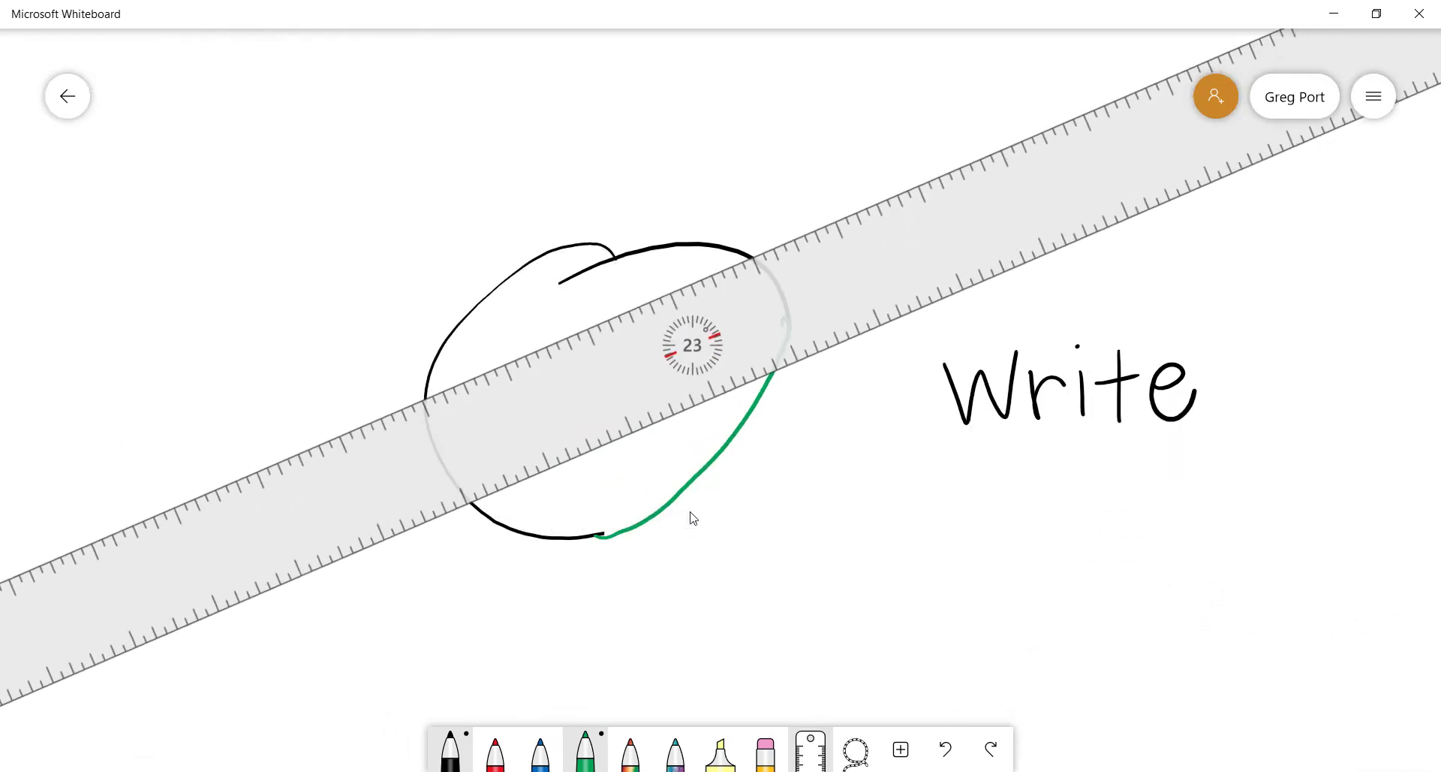
Rule two parallel blue lines across the oval along the ruler, then put it away.
left_click(540, 750)
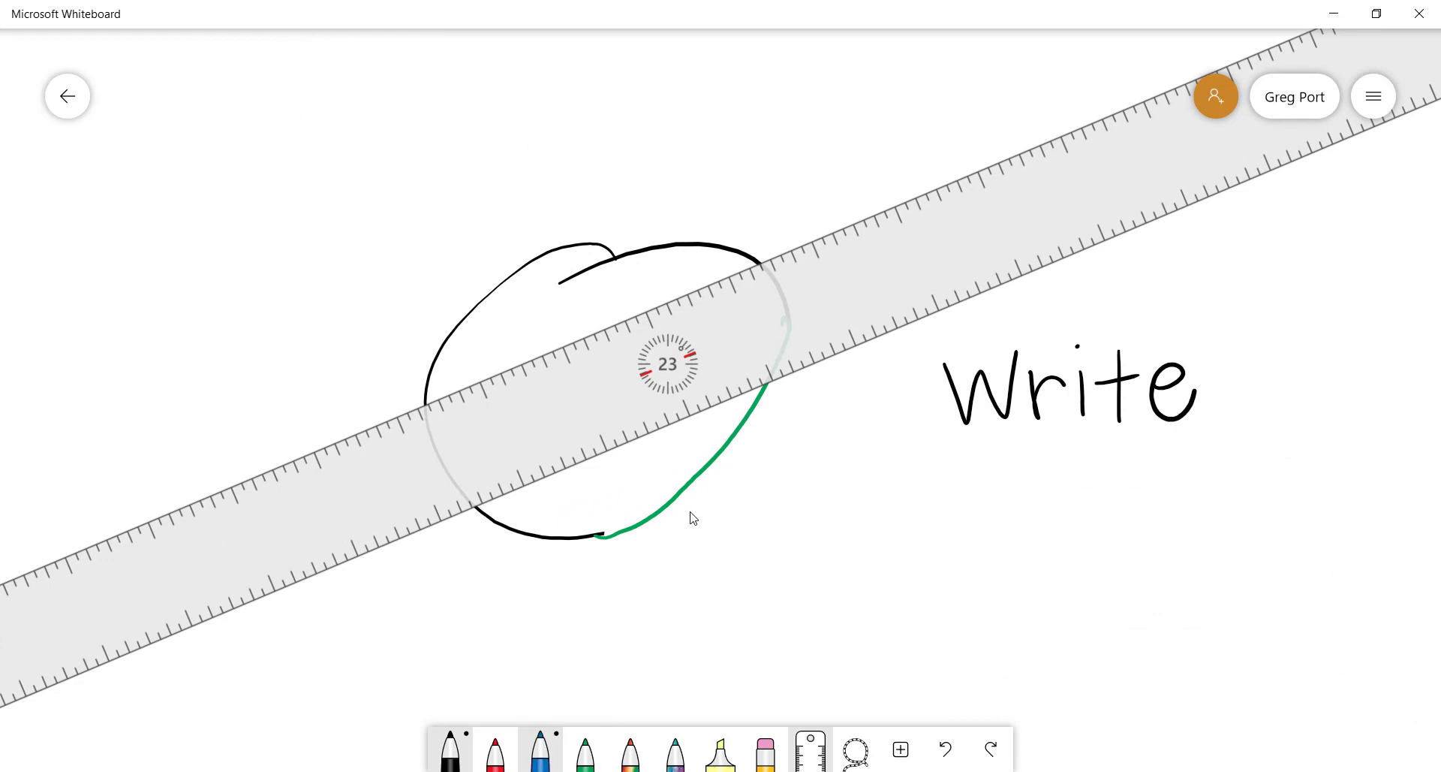
left_click_drag(181, 505, 1004, 158)
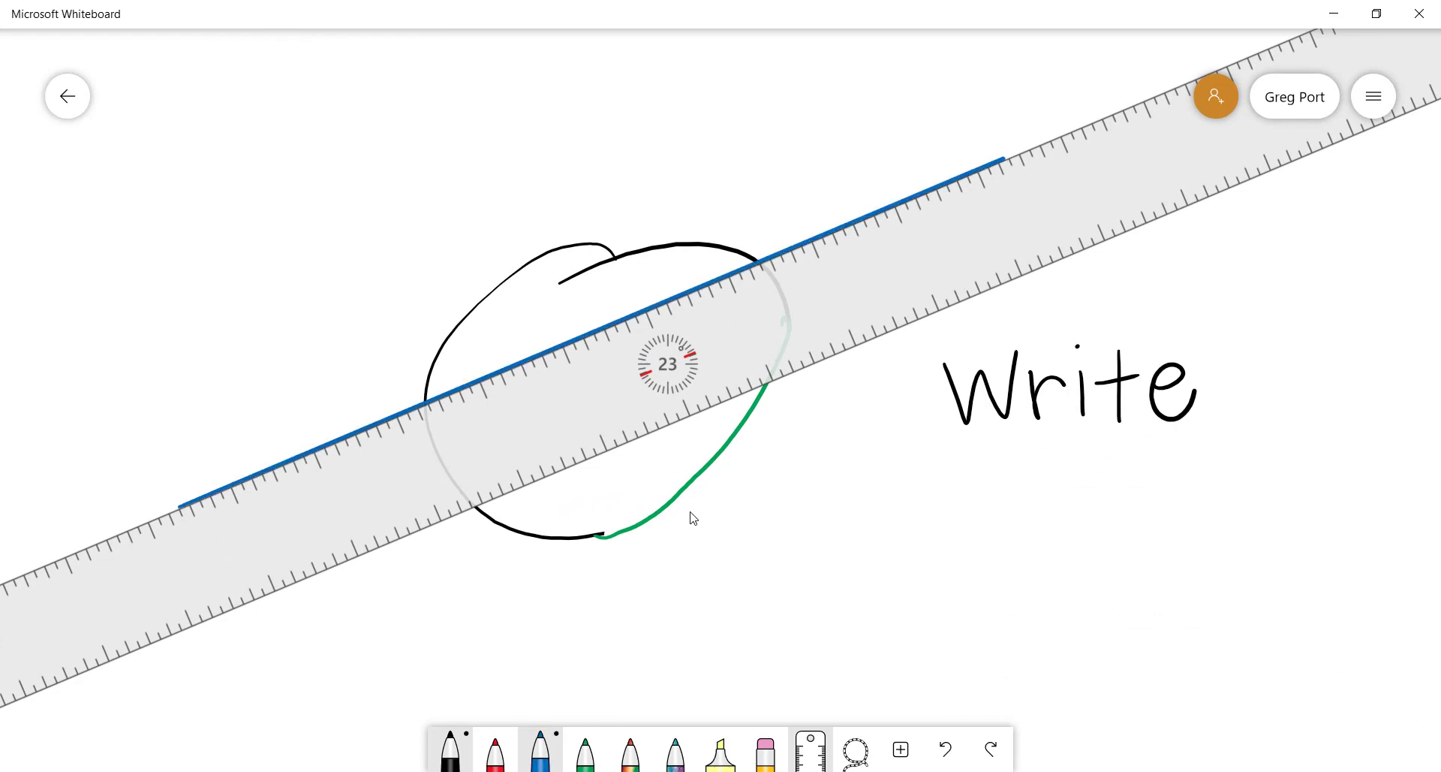
left_click_drag(667, 363, 668, 418)
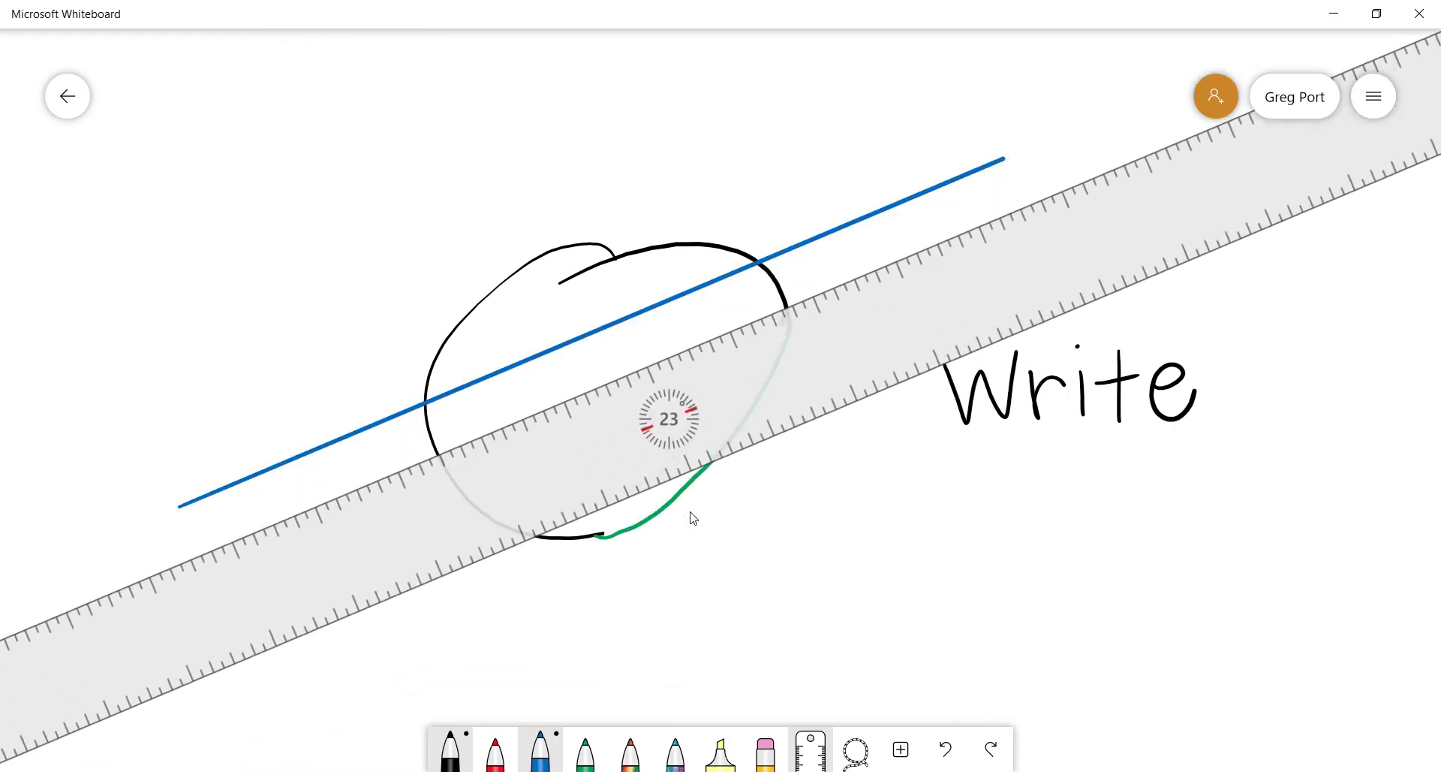
left_click_drag(186, 558, 1019, 207)
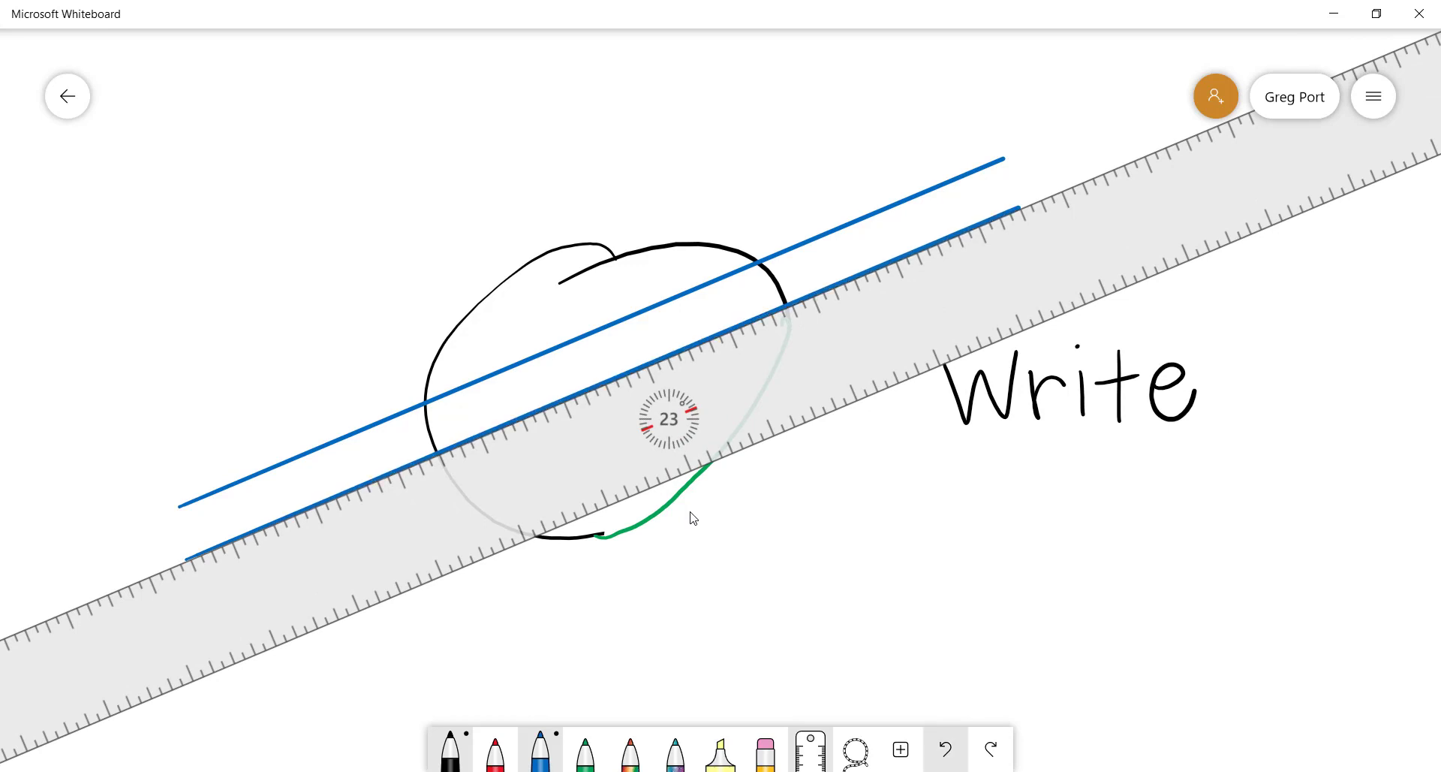
left_click(811, 749)
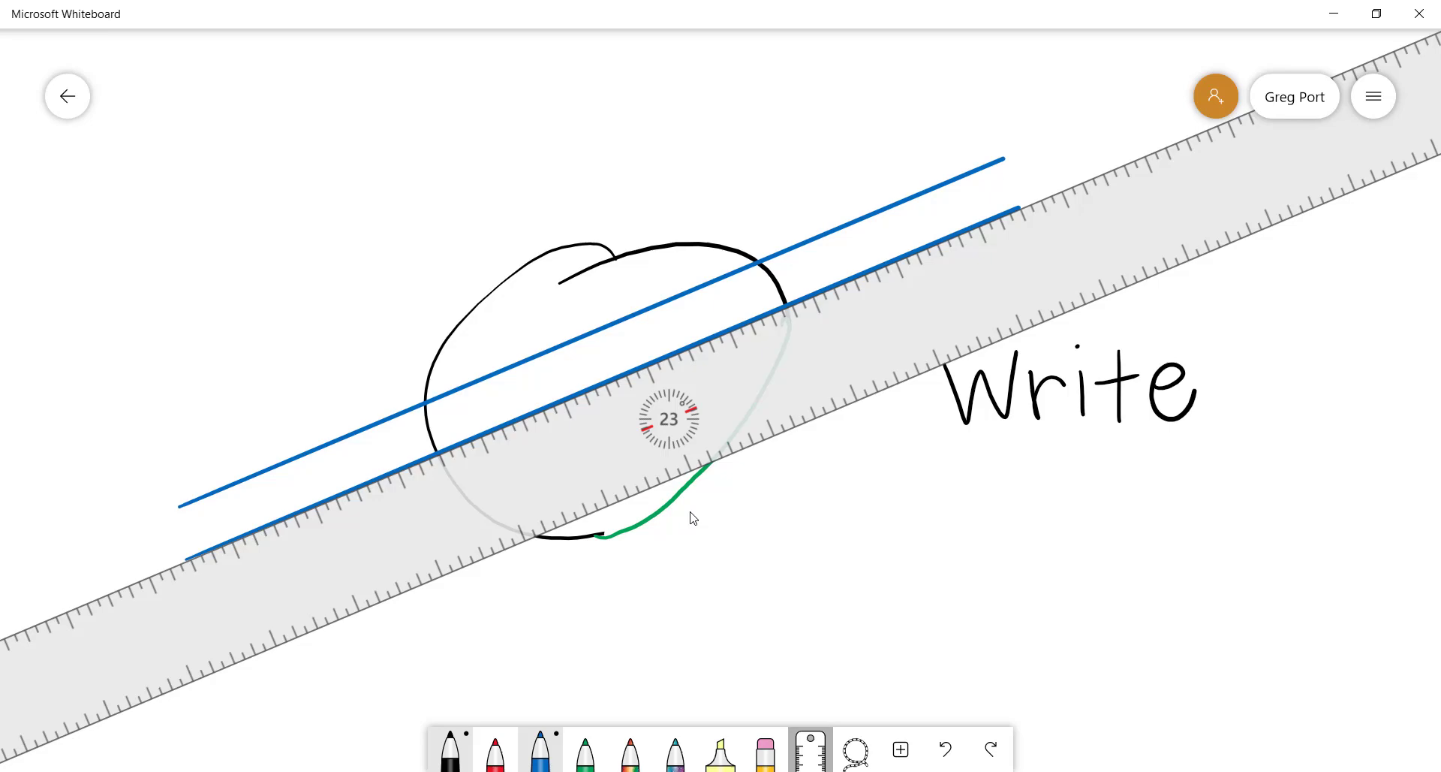
Add a text box reading 'Text' and move it below the word Write.
left_click(900, 749)
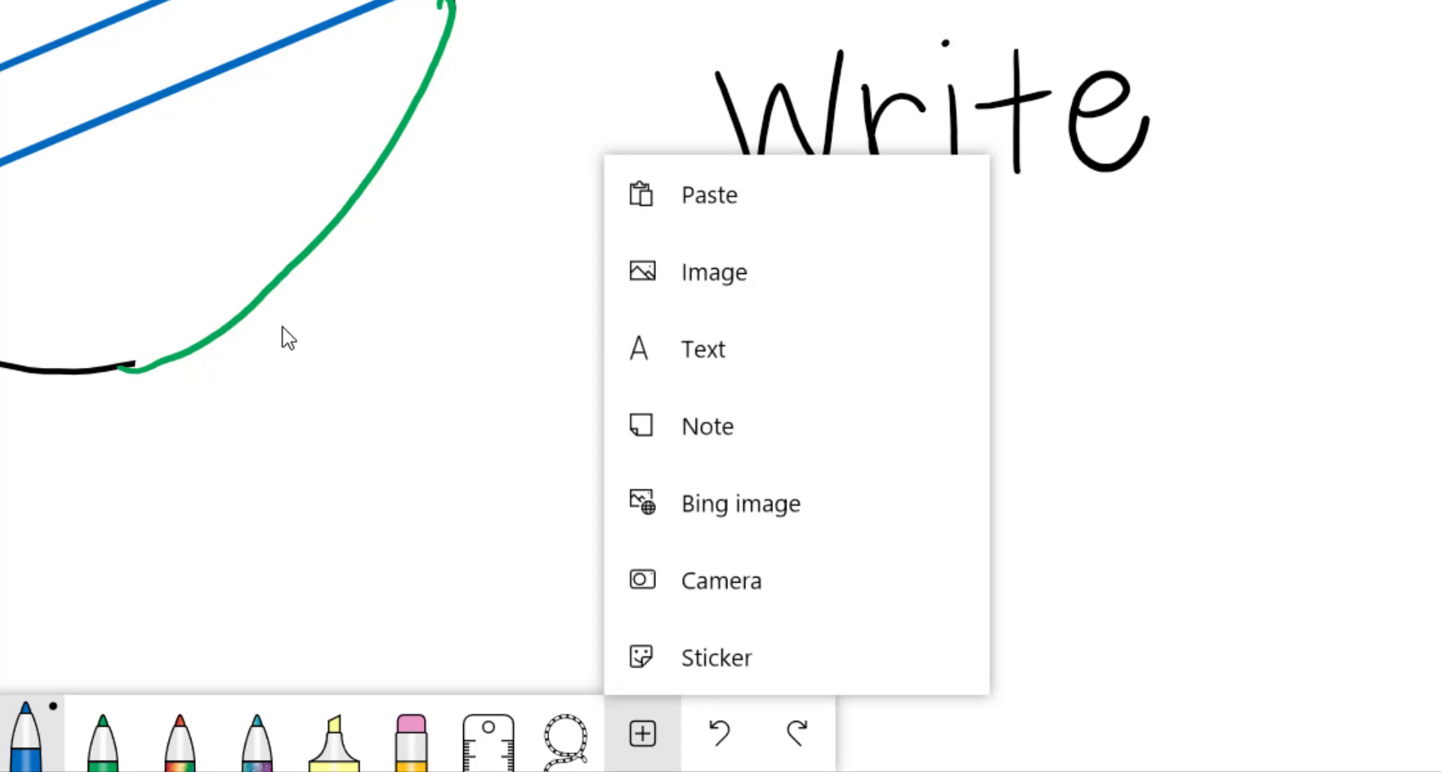
left_click(703, 349)
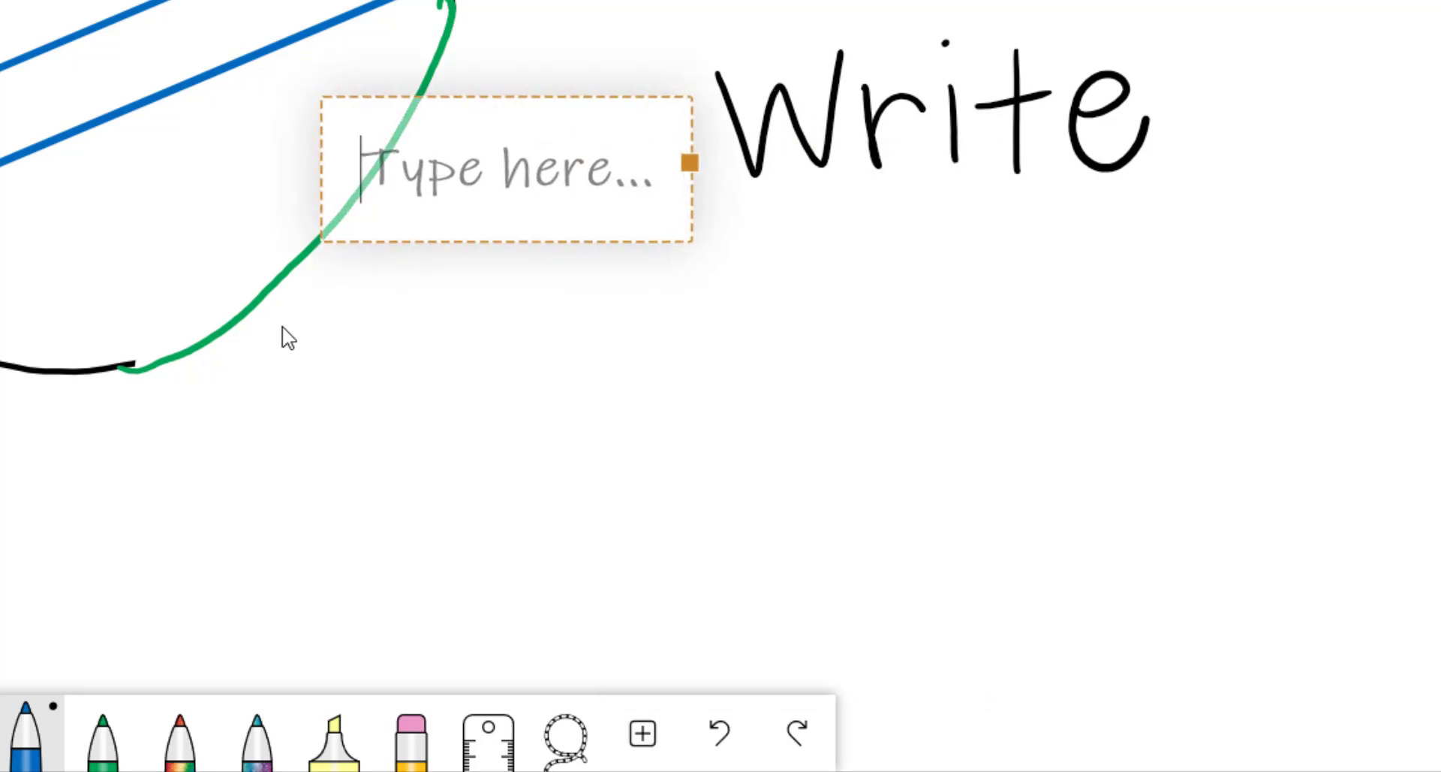
type("Text")
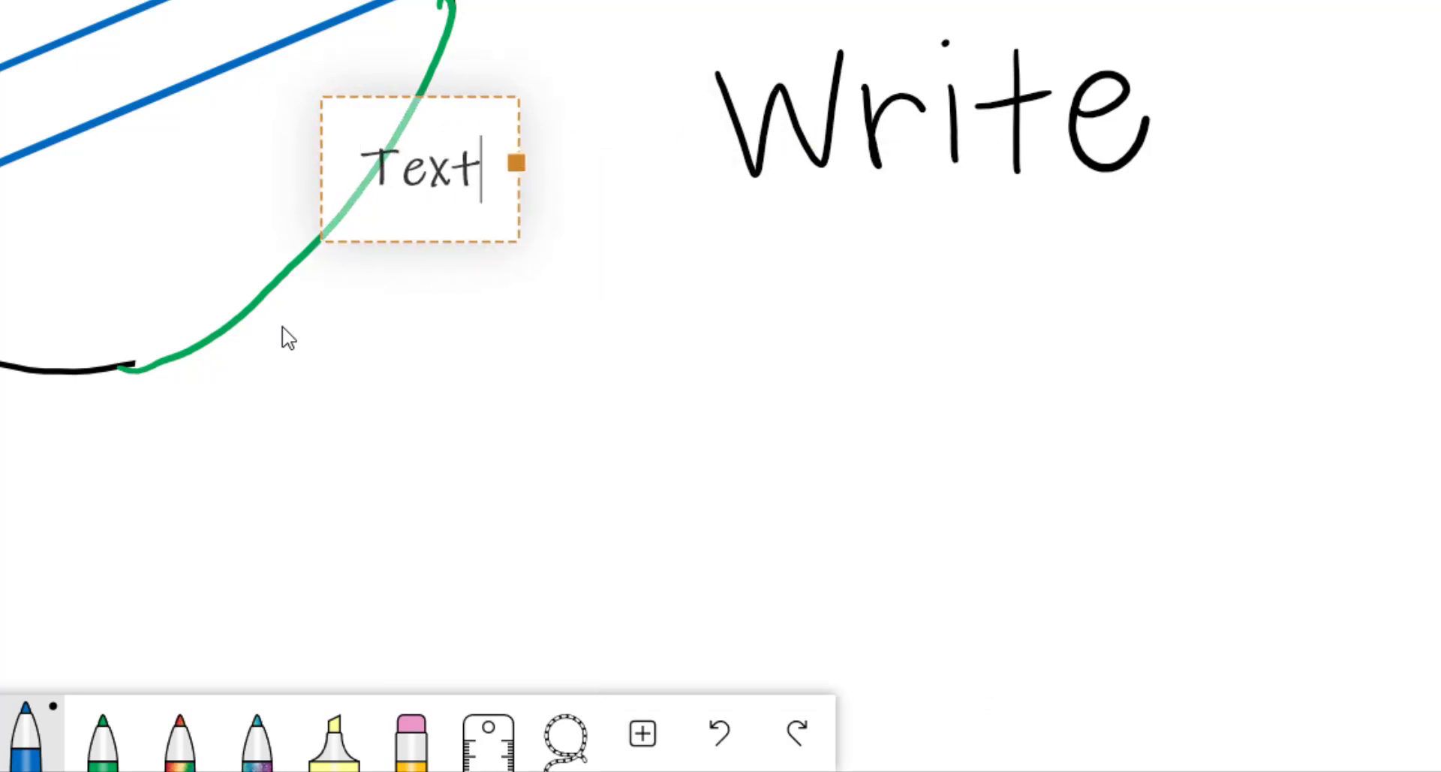
left_click_drag(991, 403, 997, 422)
left_click(420, 169)
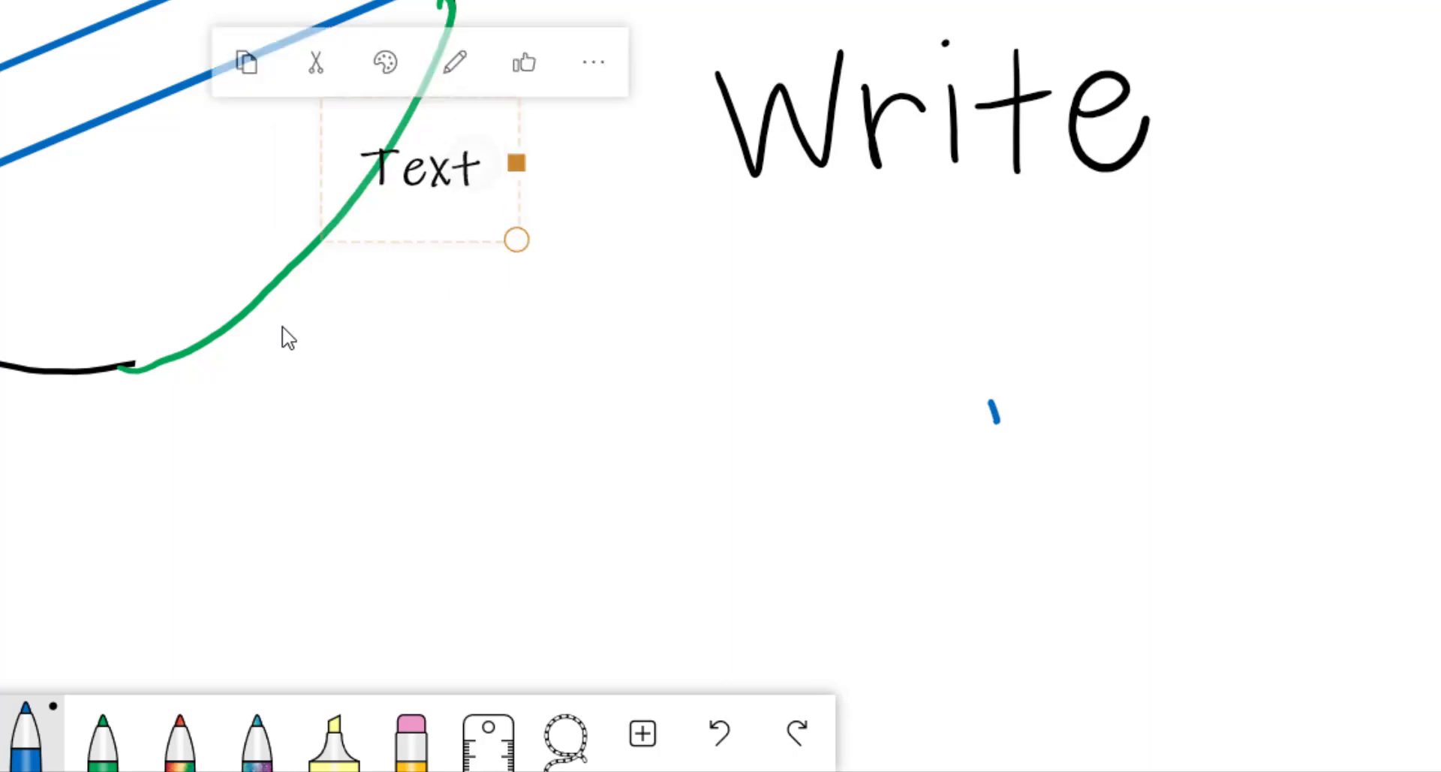
left_click_drag(421, 167, 846, 324)
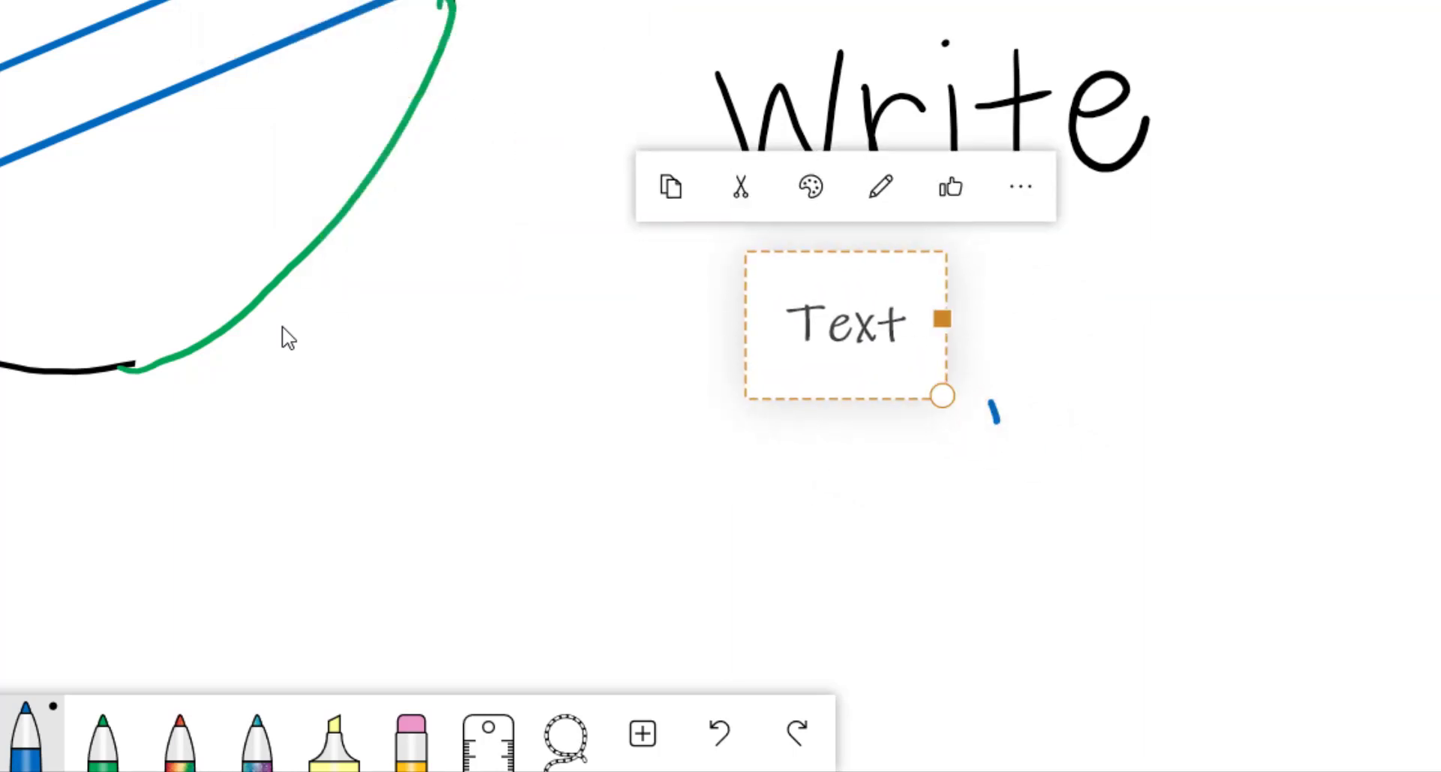
Place the Planets Earth sticker at the board's top-left corner.
left_click(642, 732)
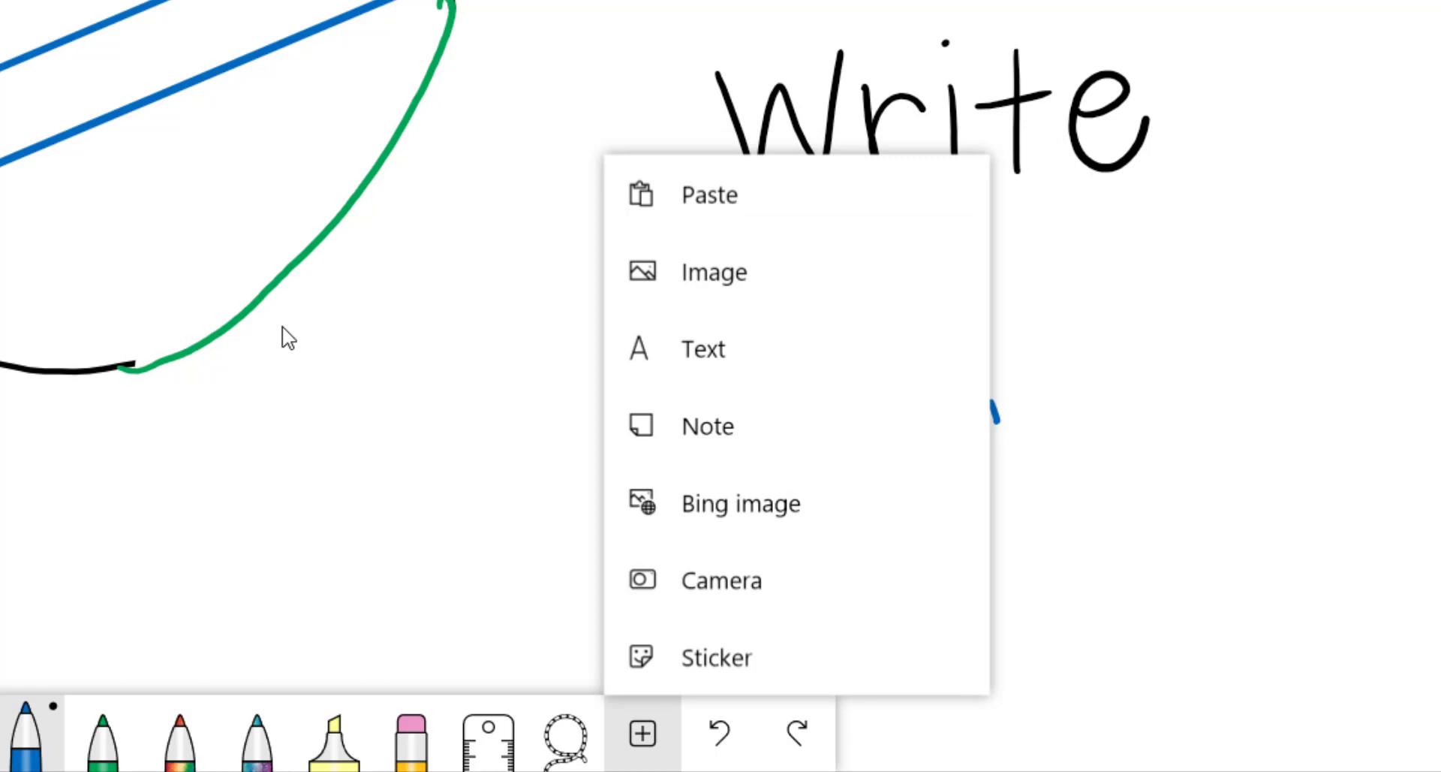
left_click(717, 657)
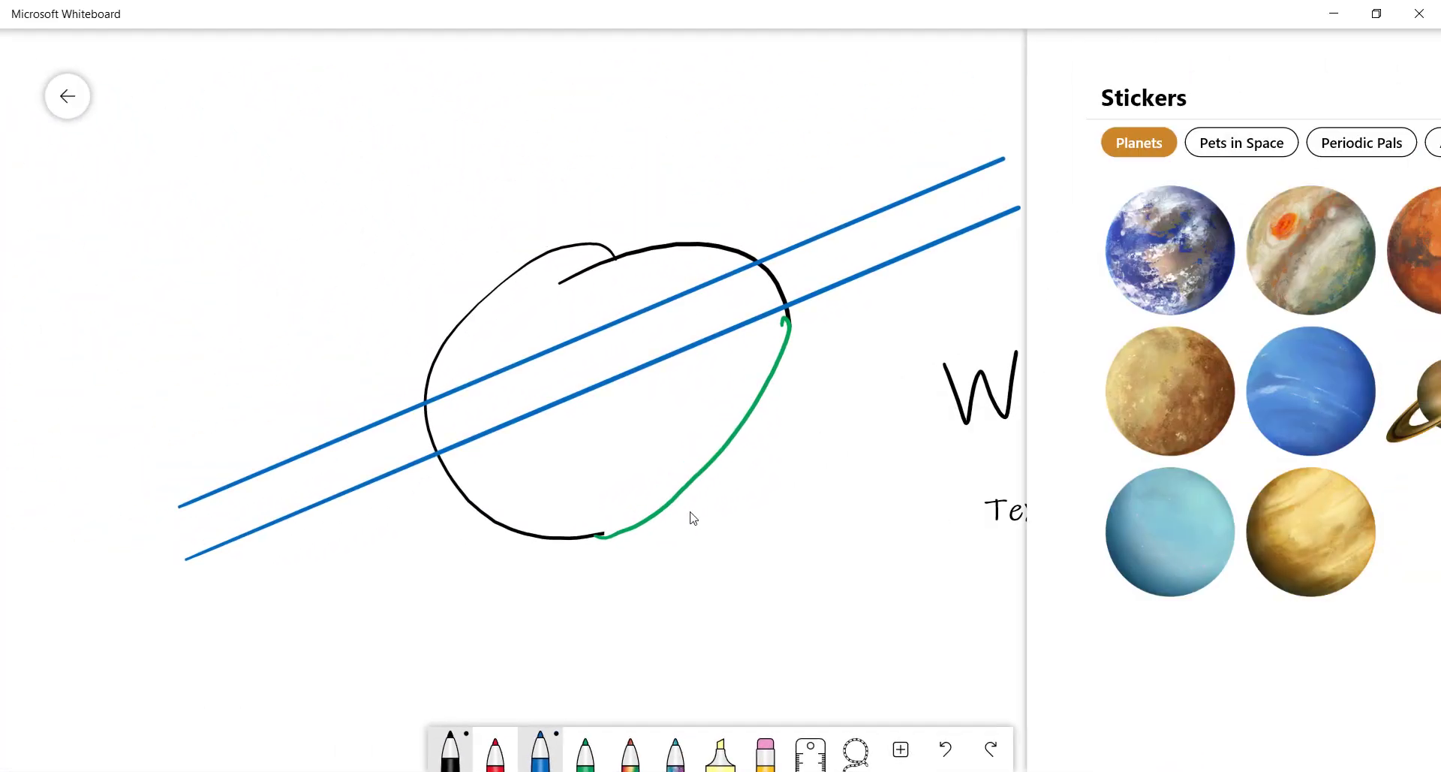
left_click(1075, 250)
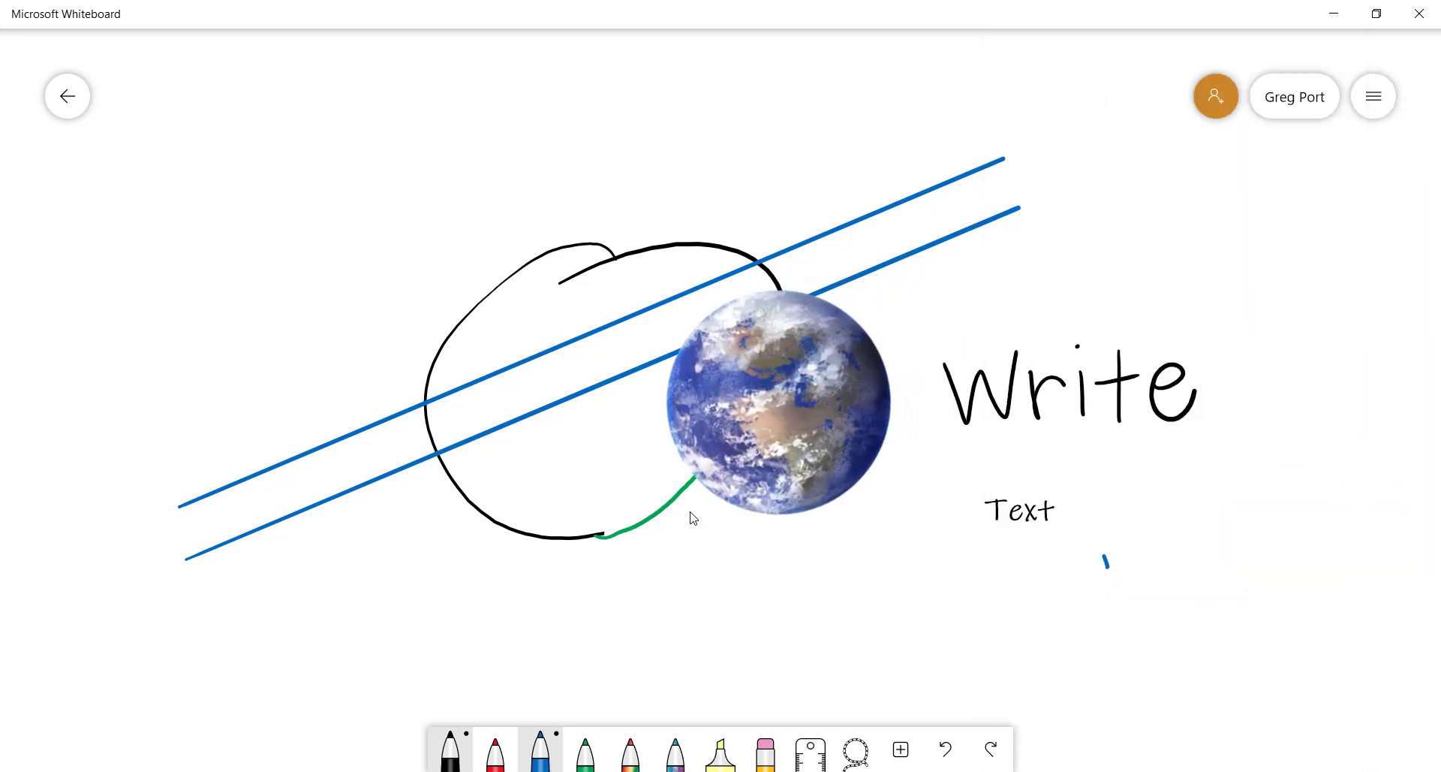
left_click_drag(719, 402, 637, 430)
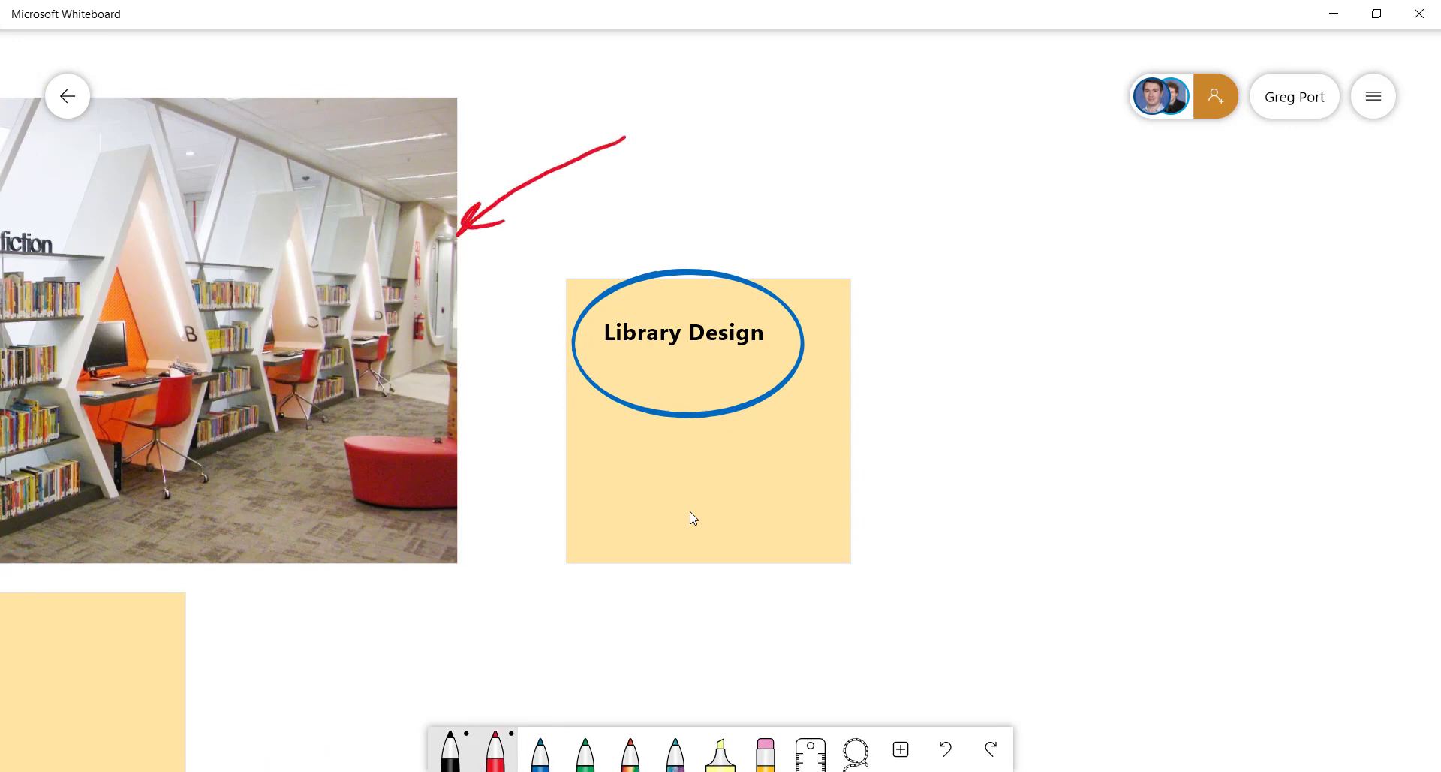
Zoom out and pan right across the library board.
scroll(693, 518, "down", 2)
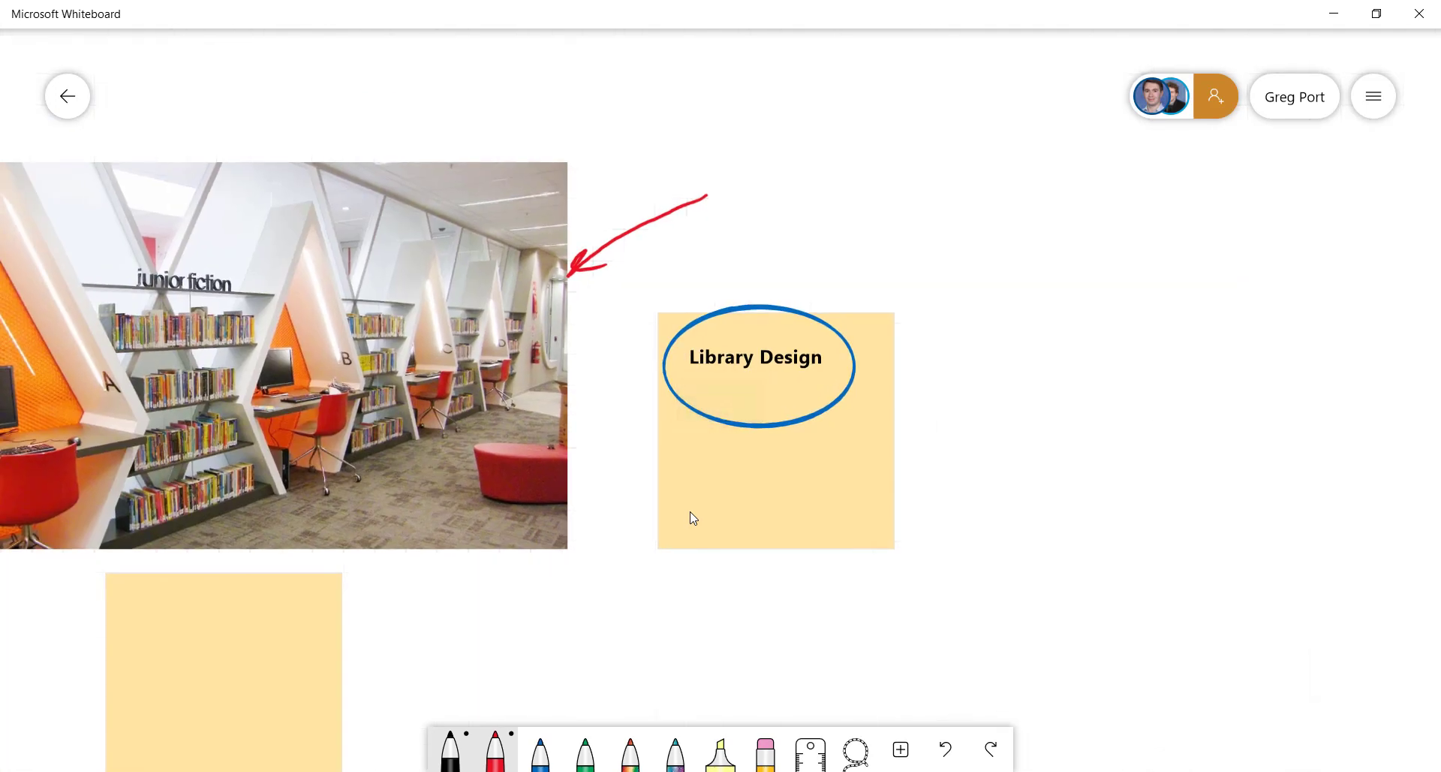
scroll(692, 517, "down", 2)
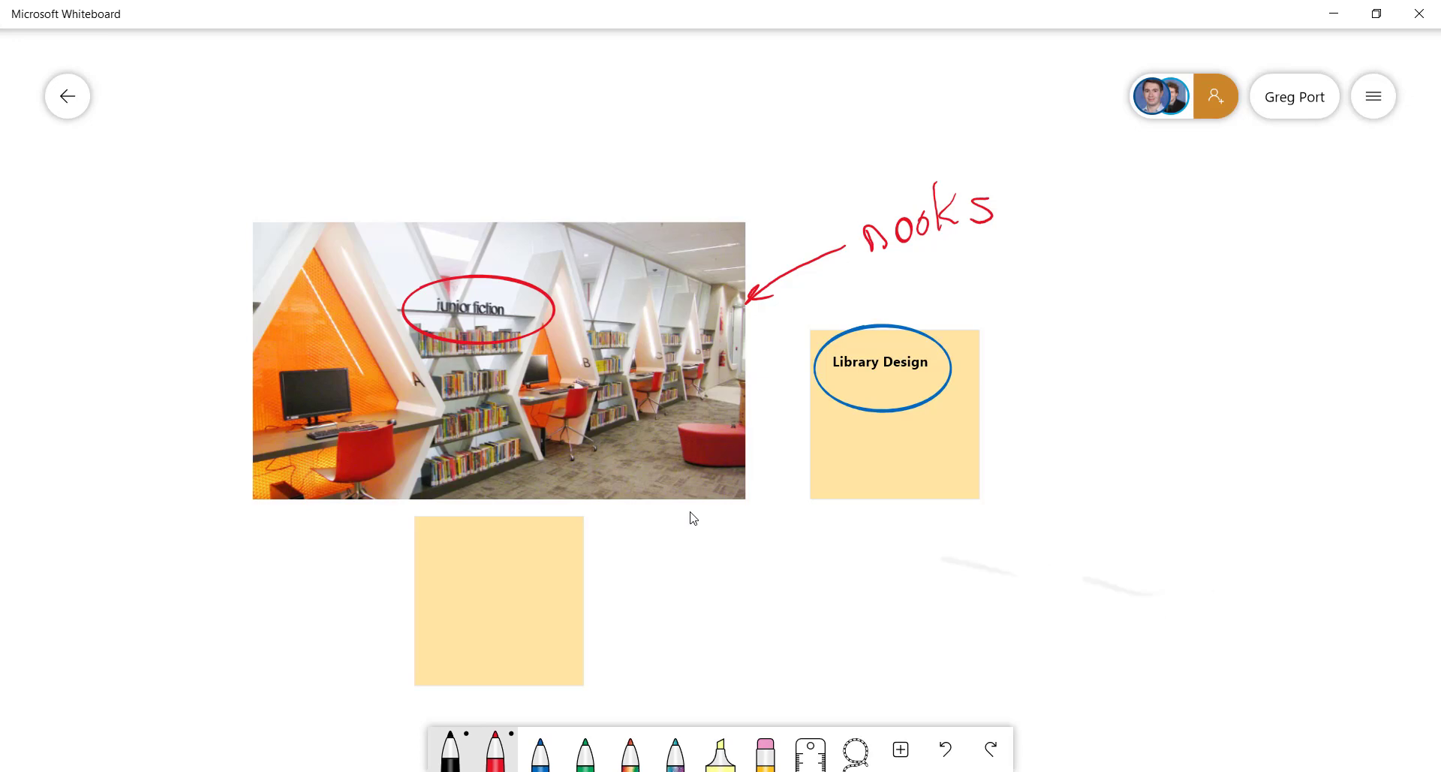
scroll(694, 518, "right", 3)
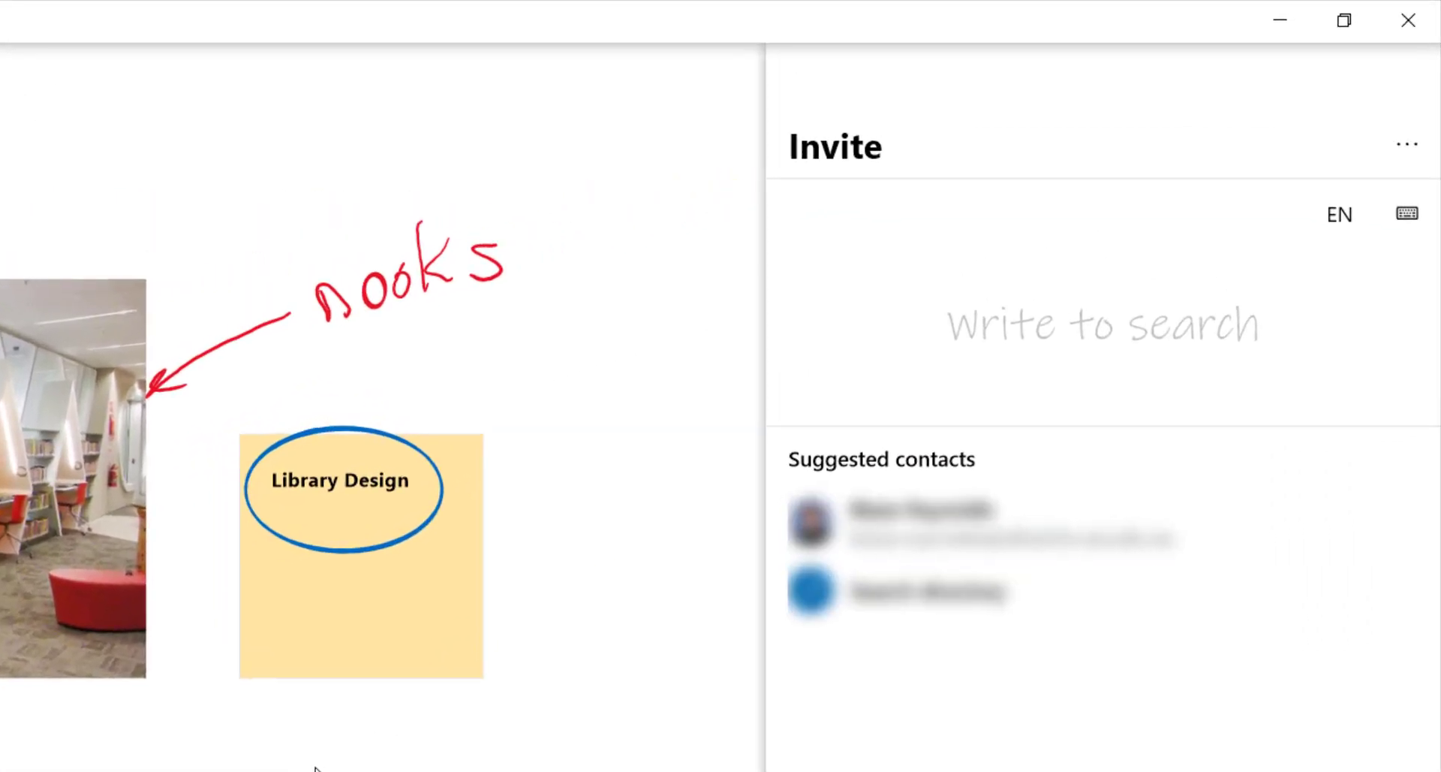
Create a web sharing link for the board and copy it.
left_click(1408, 144)
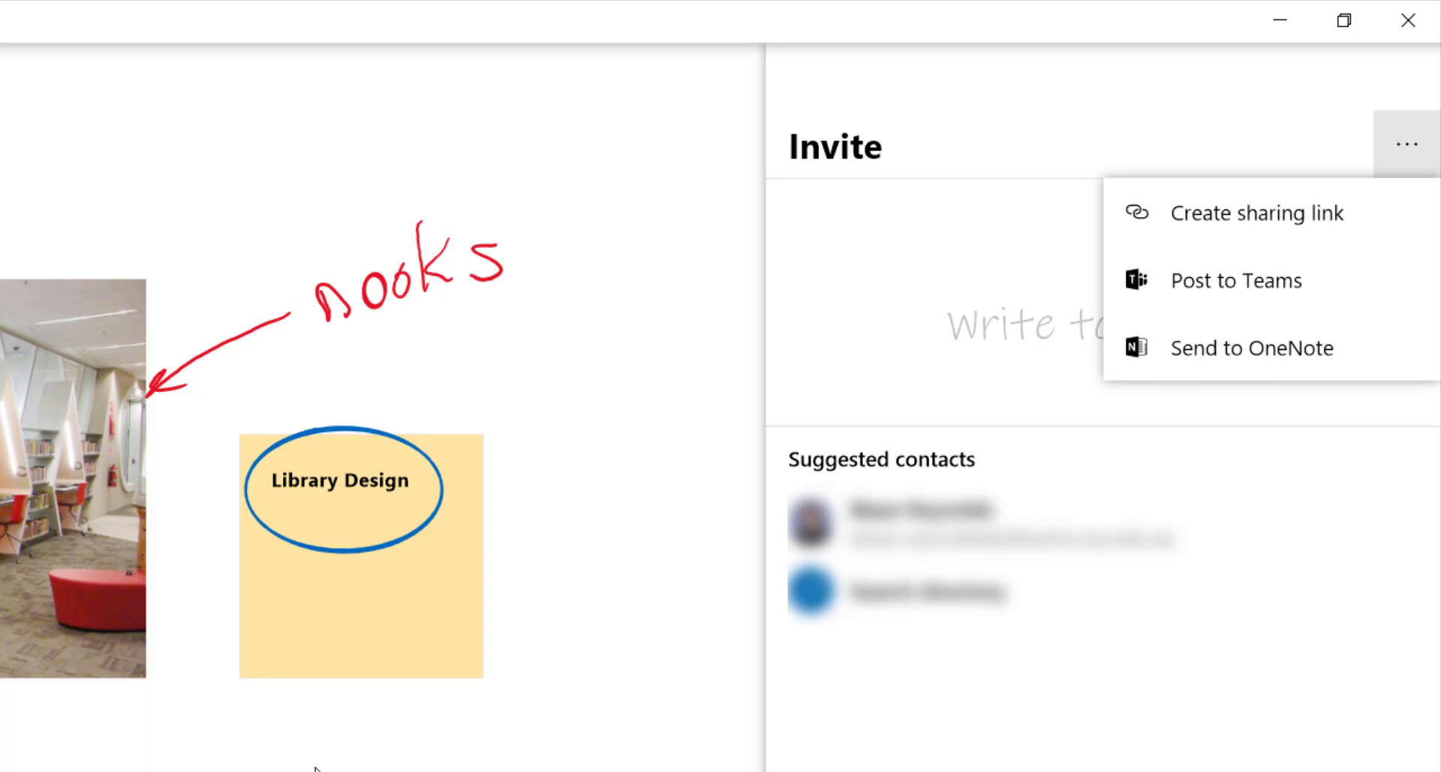
left_click(1257, 213)
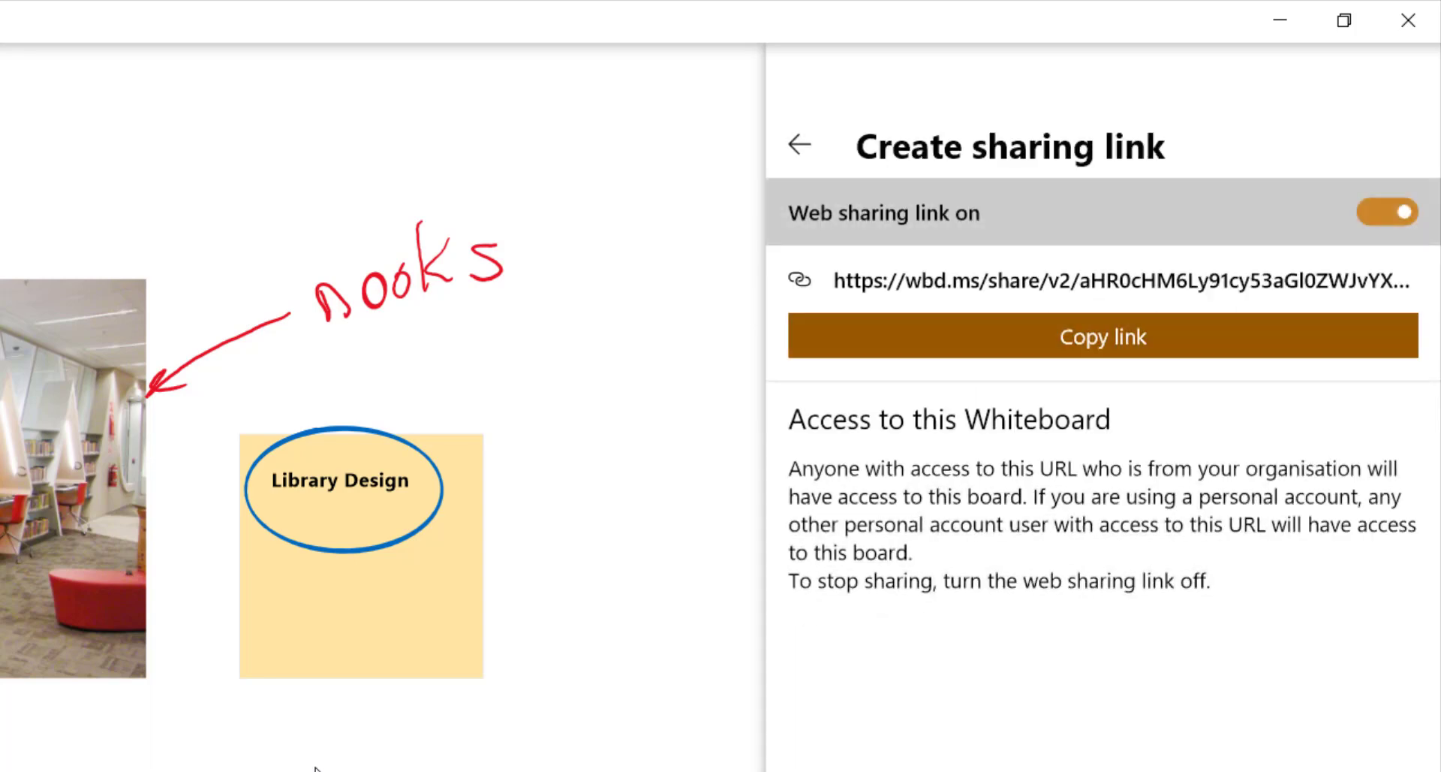
left_click(1103, 336)
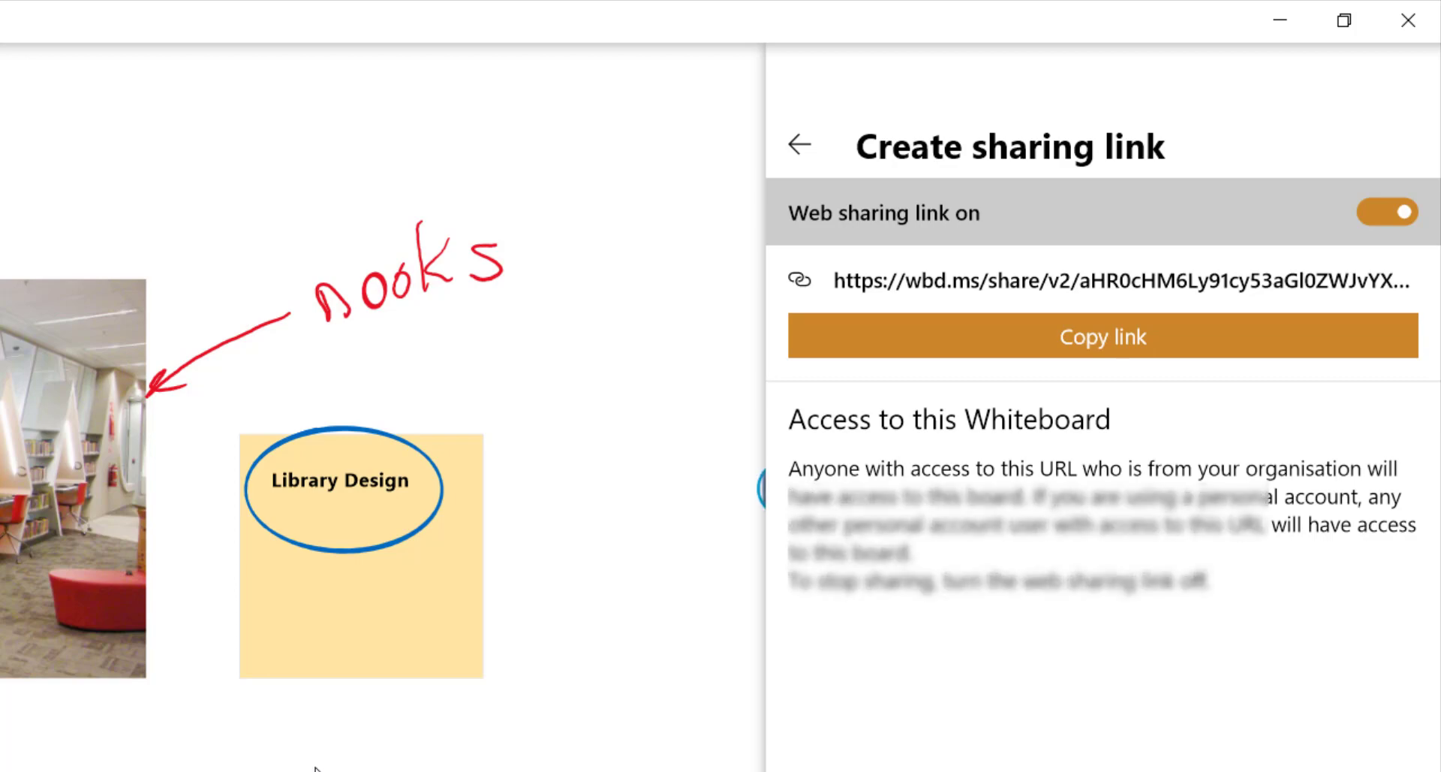
Handwrite a contact's name in the invite search box.
left_click(799, 145)
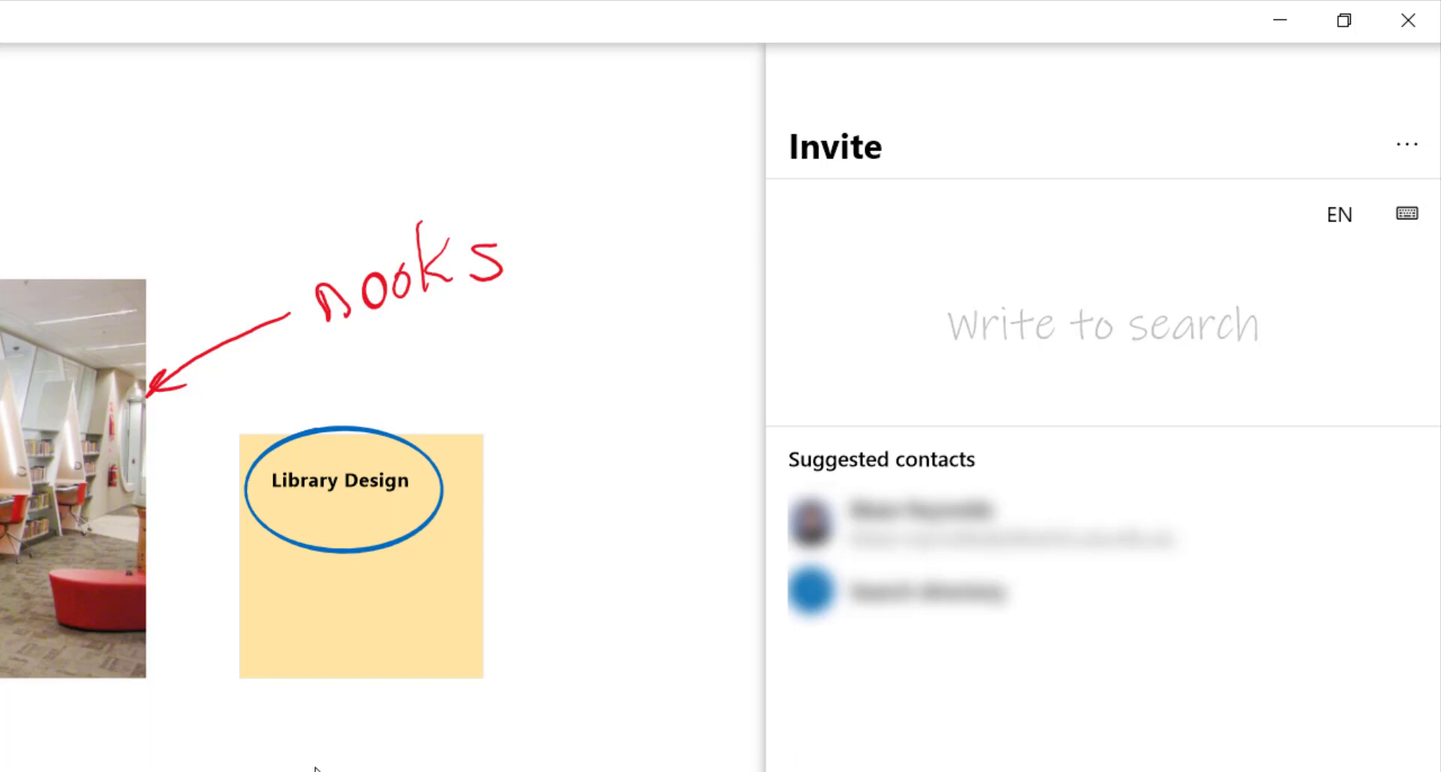
left_click_drag(945, 317, 952, 356)
left_click_drag(940, 266, 951, 272)
mouse_move(1032, 321)
left_mouse_down()
mouse_move(1017, 323)
mouse_move(1030, 355)
mouse_move(1110, 359)
left_mouse_up()
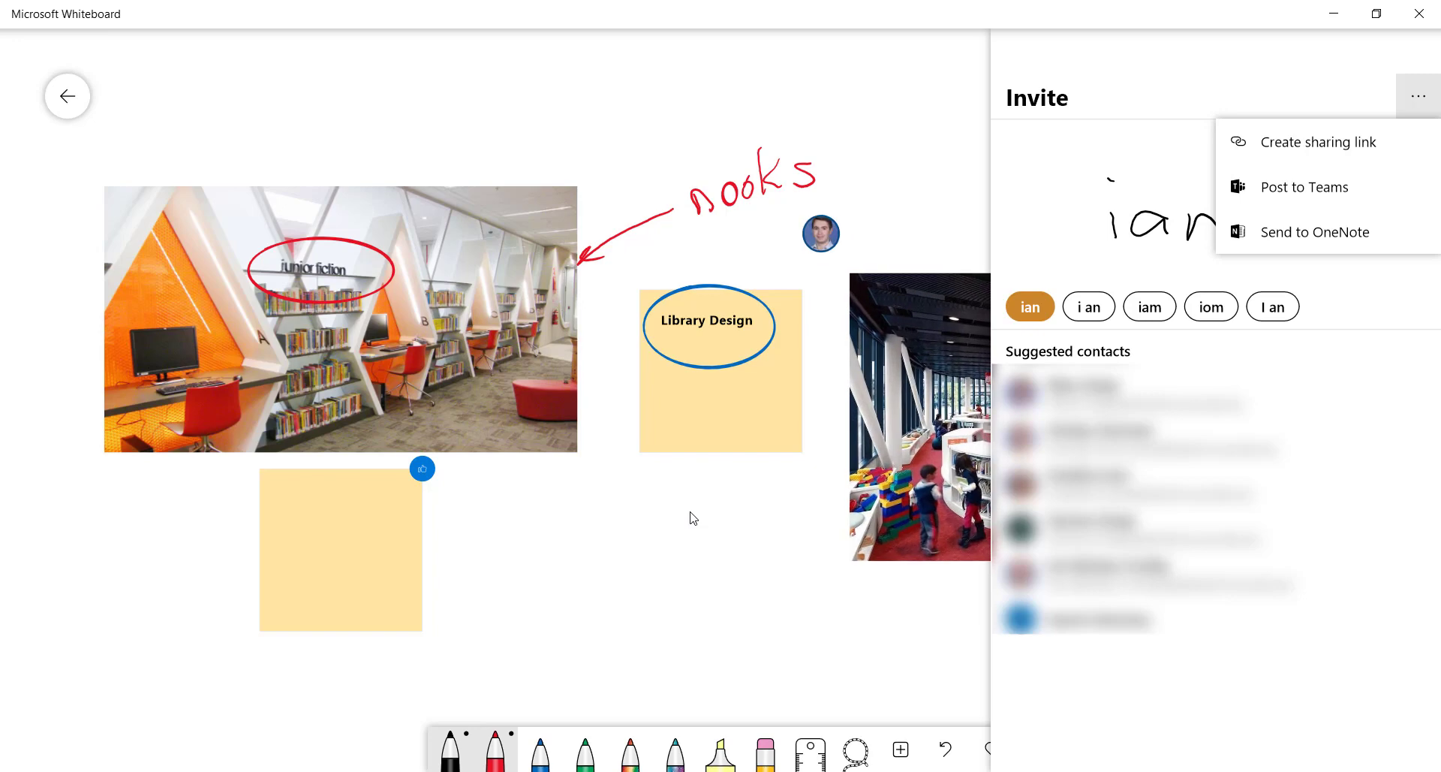
Close Invite, draw a red pentagon below the Library Design note, and open Settings.
left_click(690, 513)
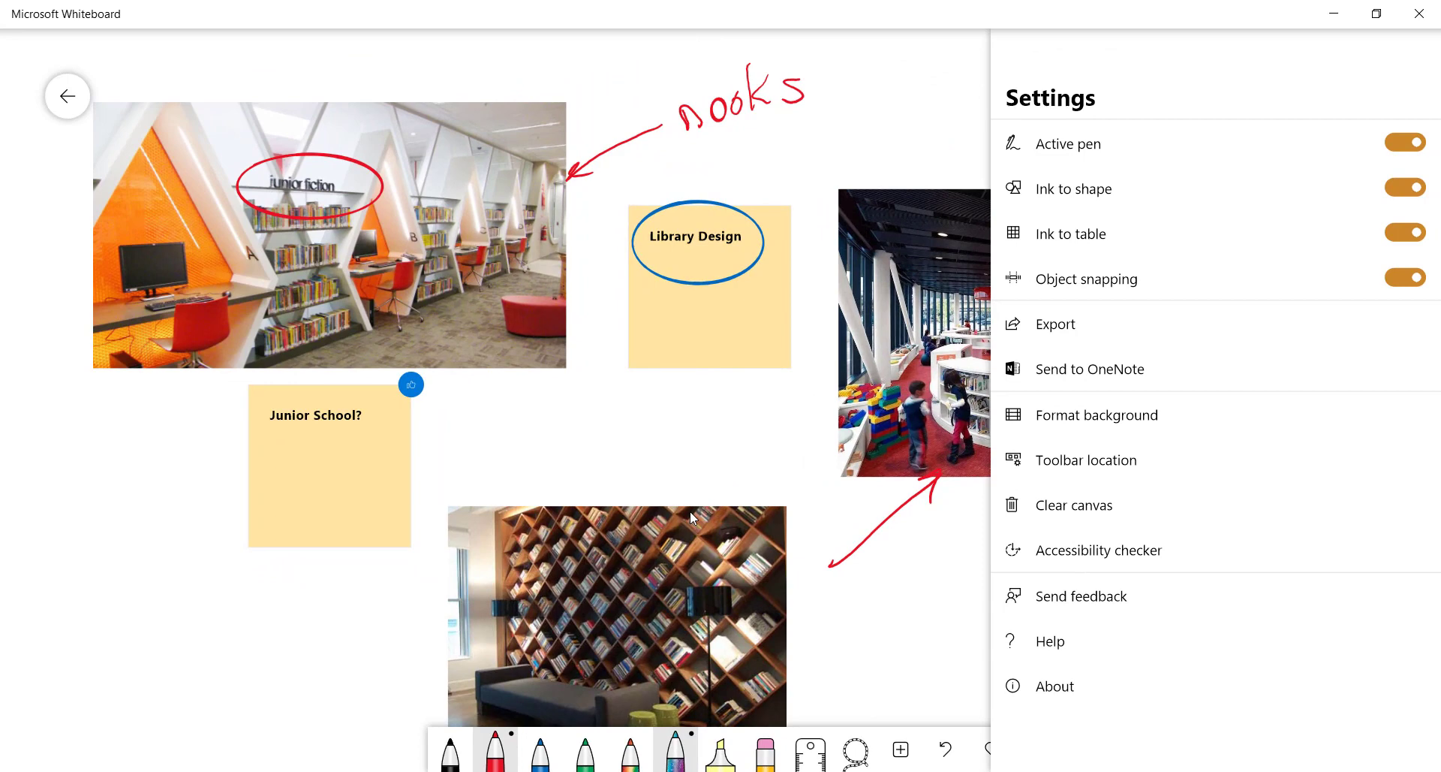
mouse_move(608, 406)
left_mouse_down()
mouse_move(606, 422)
mouse_move(702, 463)
mouse_move(698, 403)
mouse_move(608, 408)
left_mouse_up()
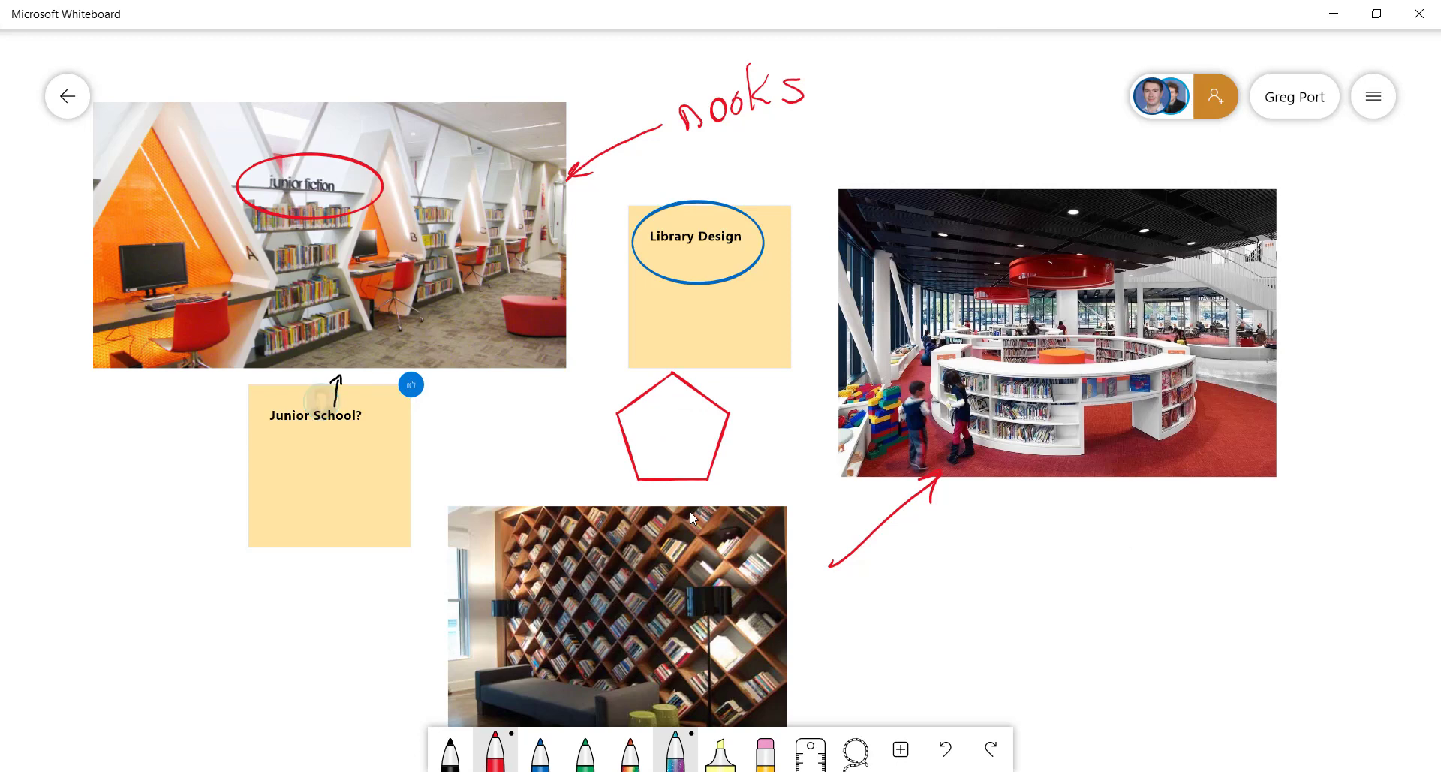
left_click(1373, 96)
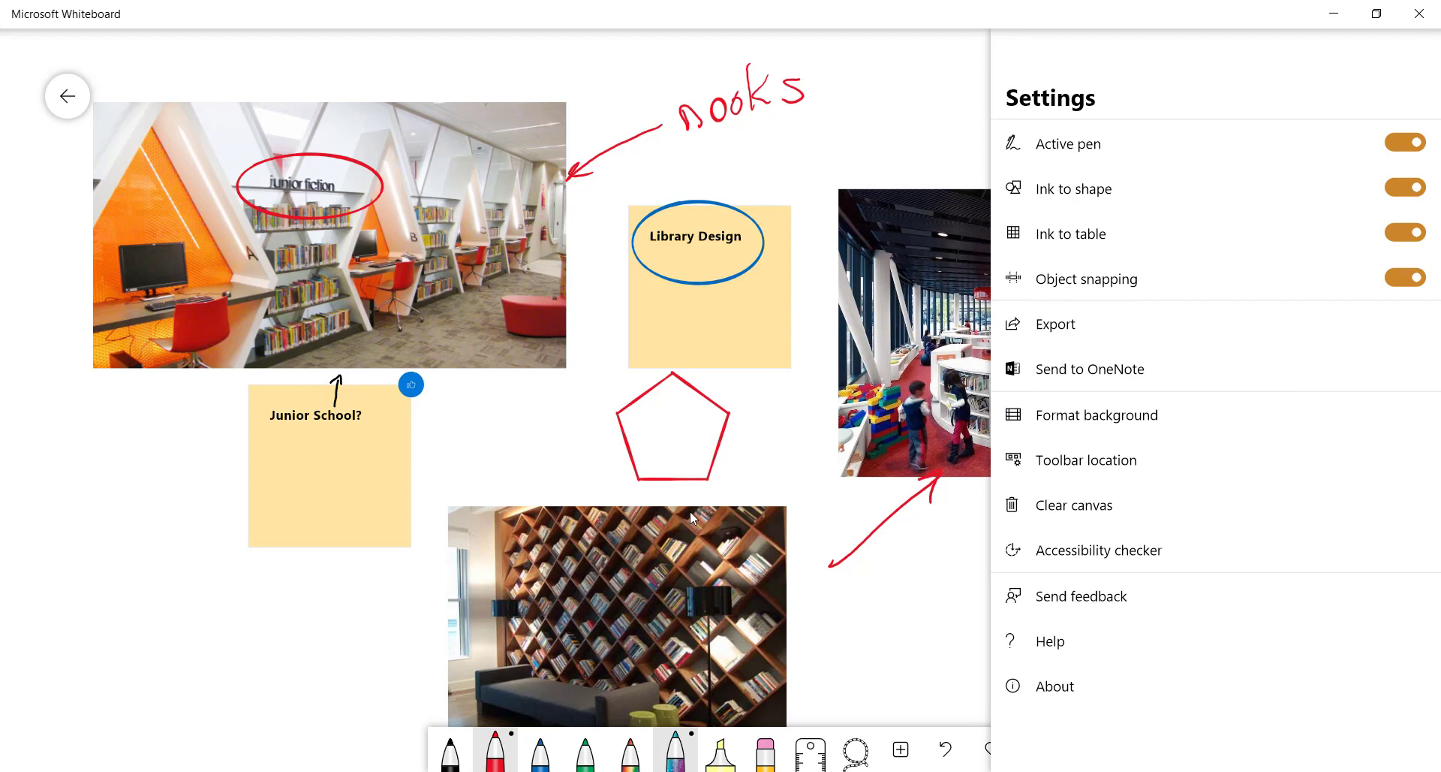
Check the Export options, then set the background to solid light blue with no grid.
left_click(1055, 324)
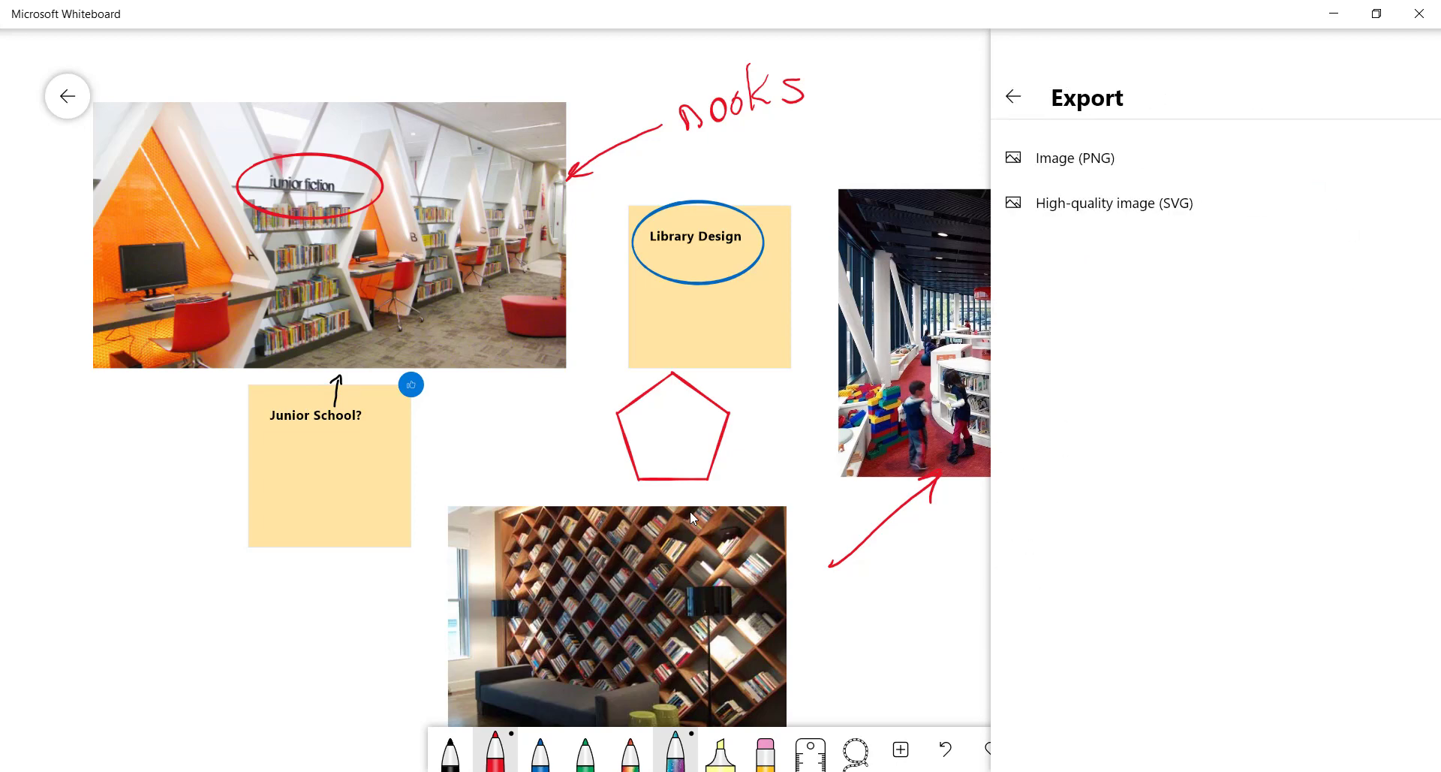
left_click(1014, 96)
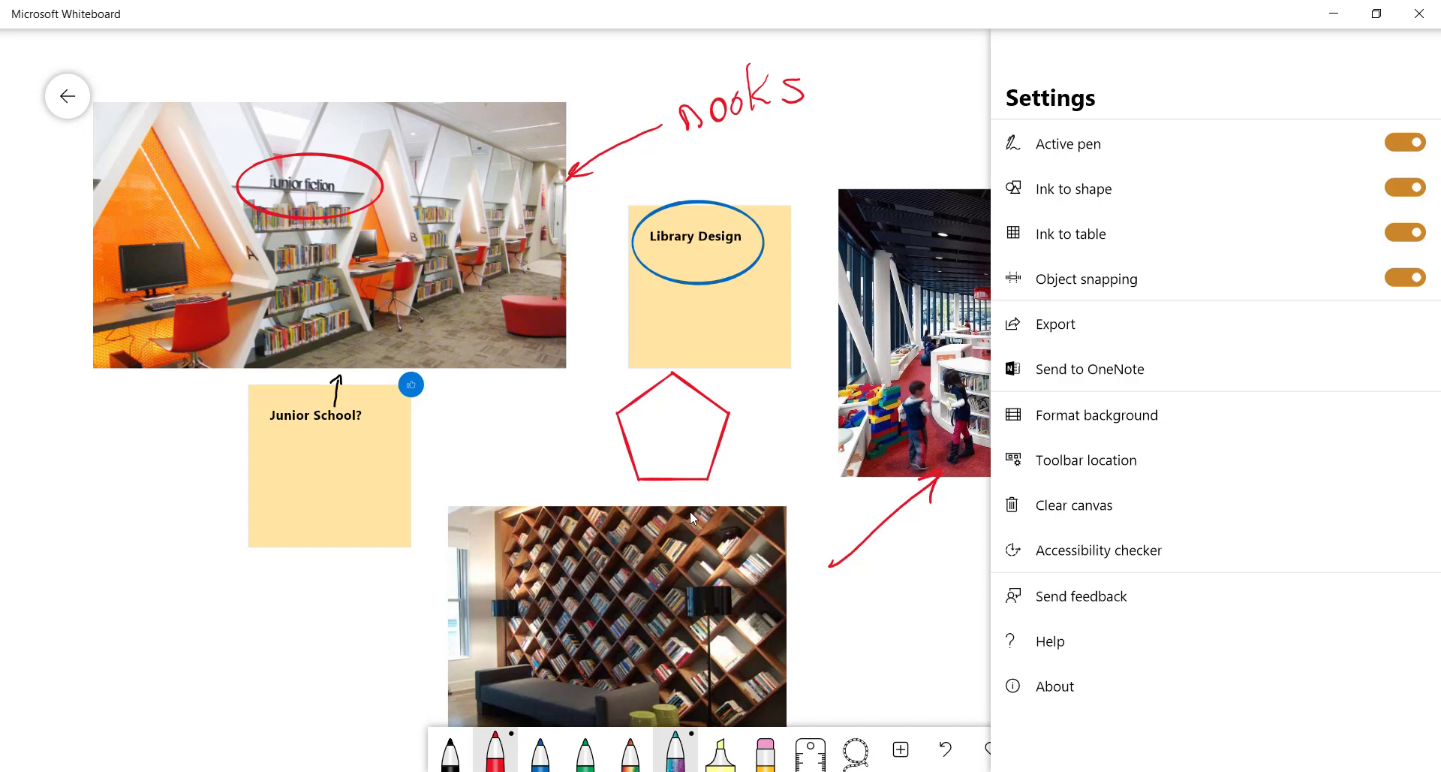
left_click(1096, 414)
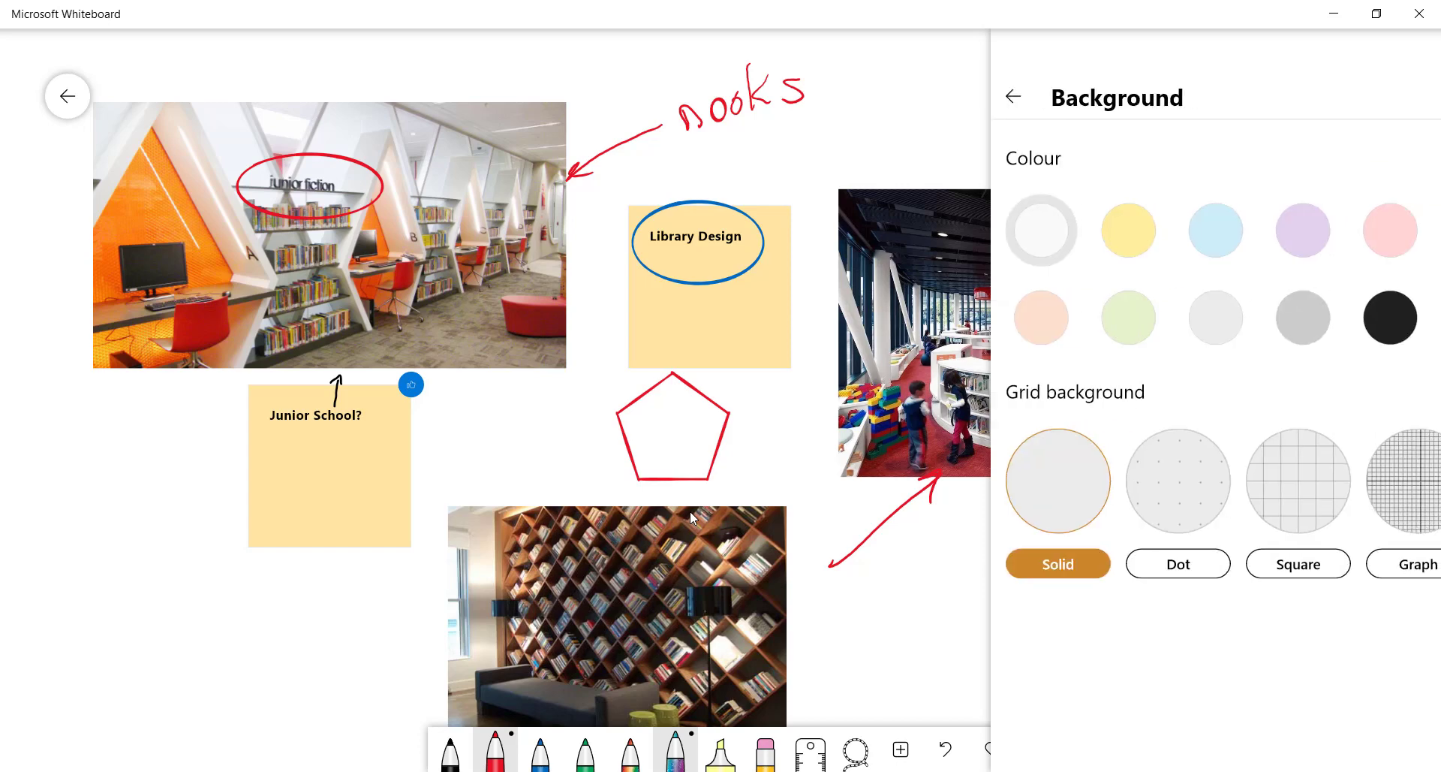
left_click(1215, 230)
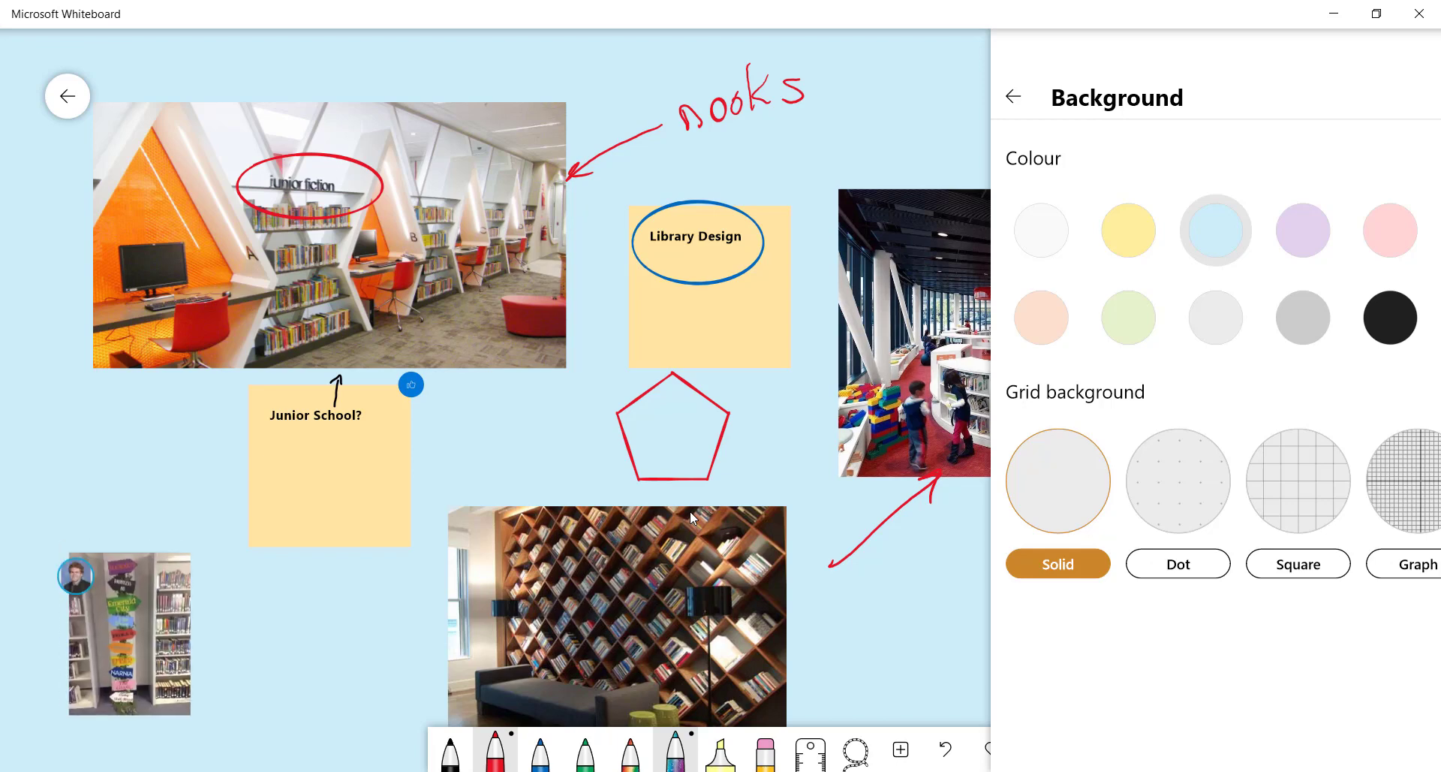
left_click(1298, 564)
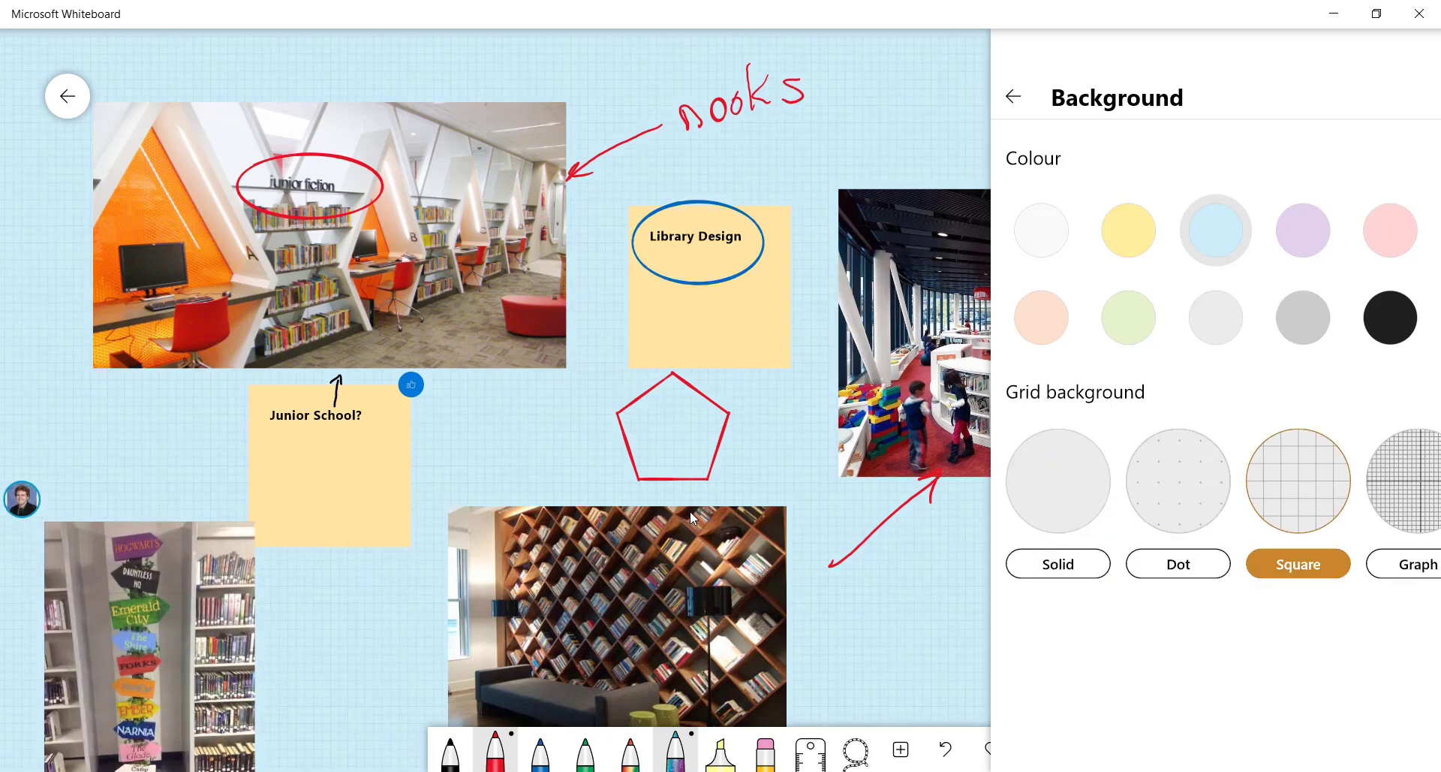
left_click(1057, 563)
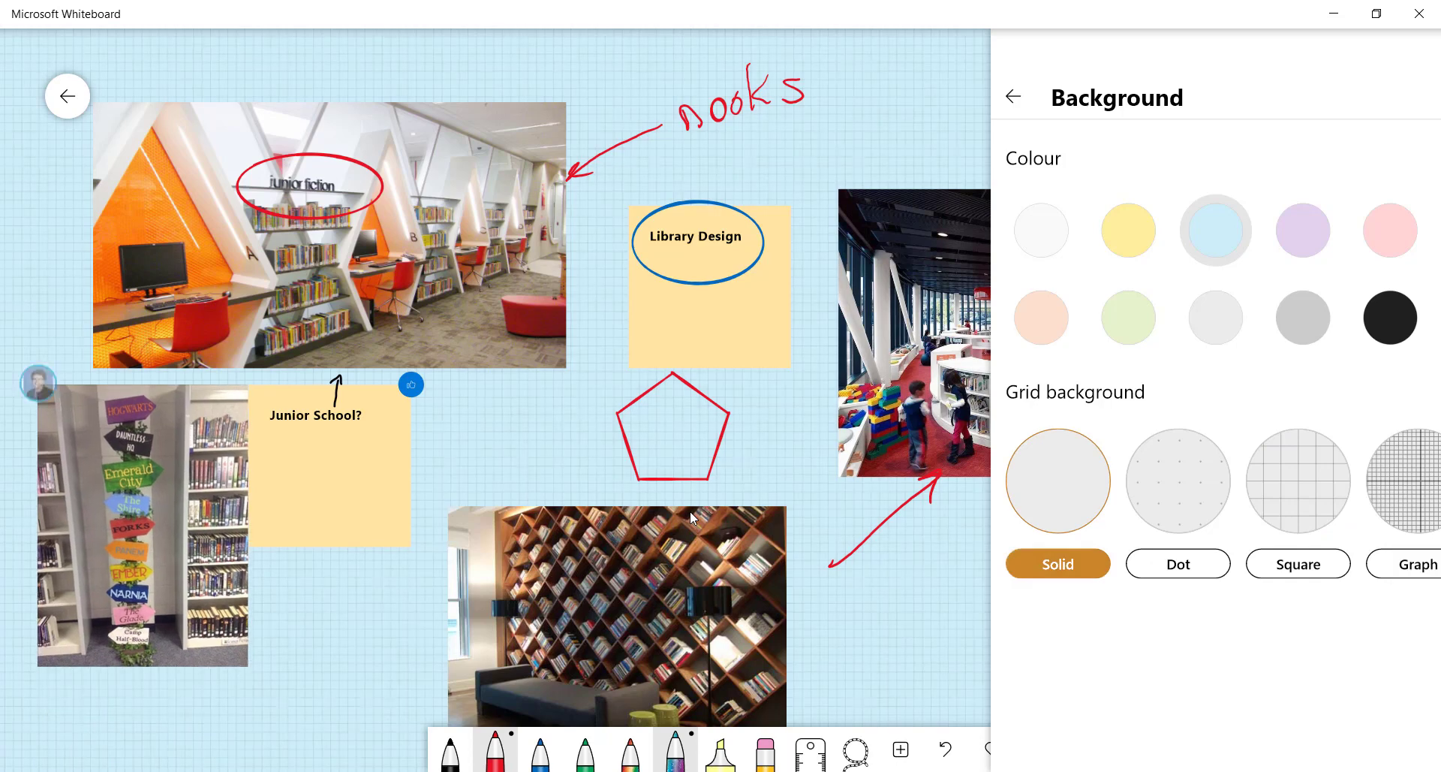
left_click(1013, 96)
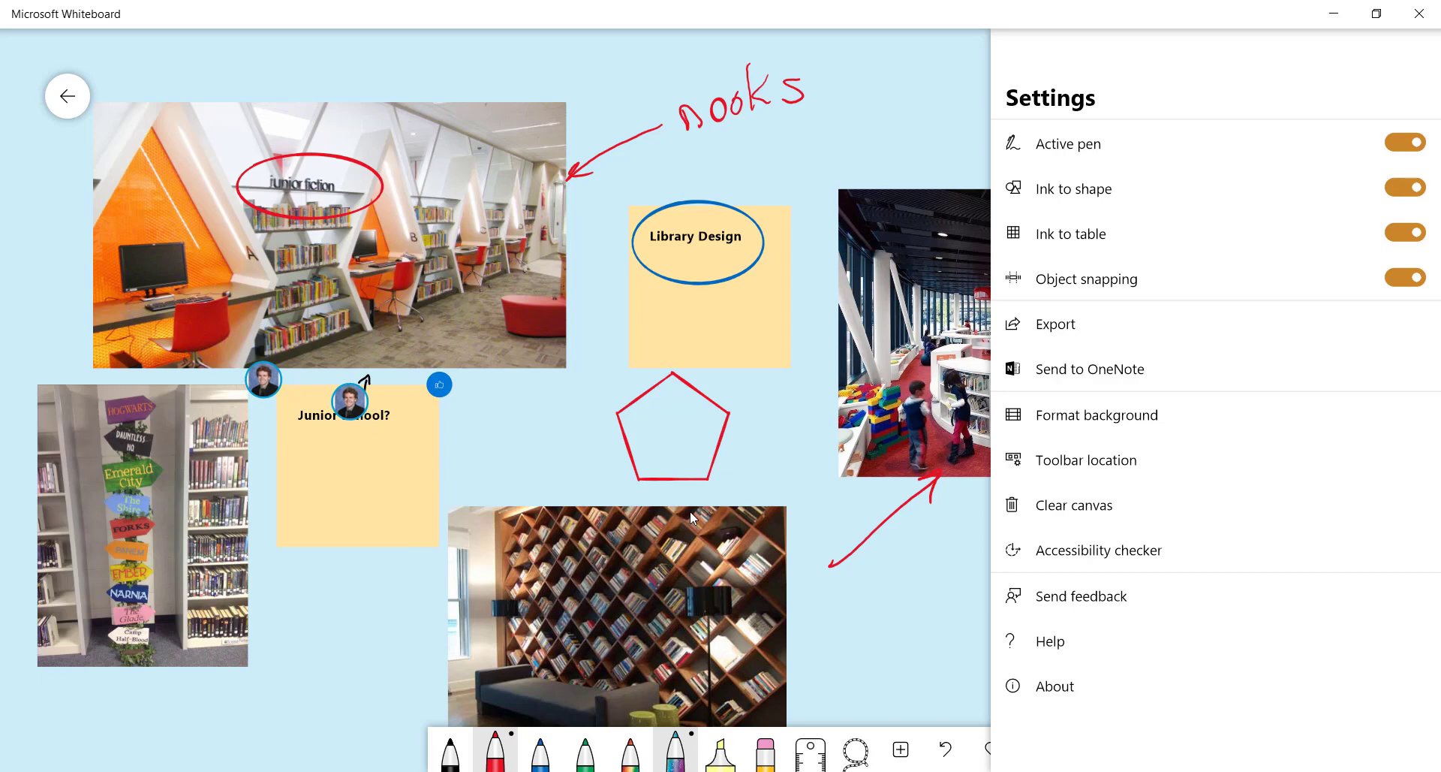
Close Settings and add the line 'Info Stand' to the Junior School? sticky note.
key("Escape")
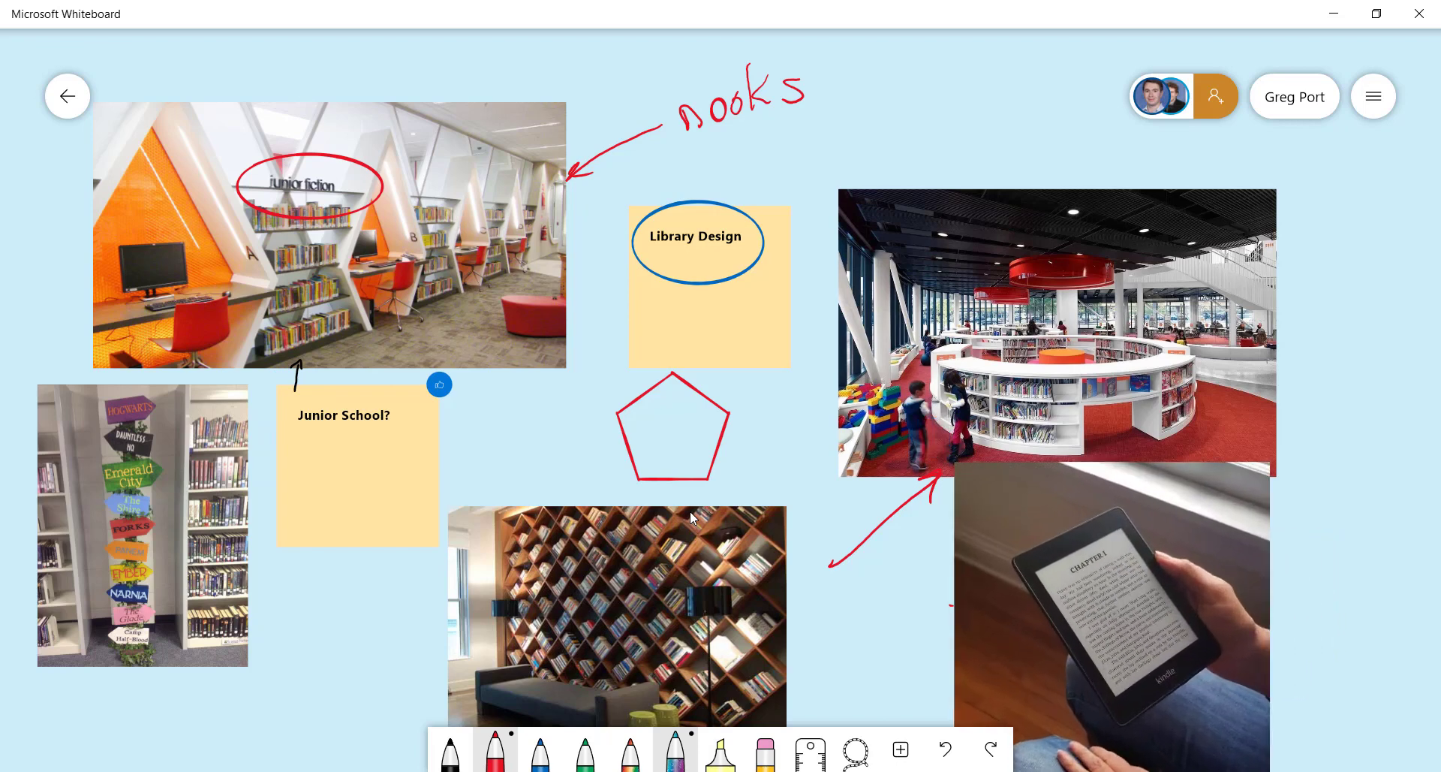
type("Info Stand")
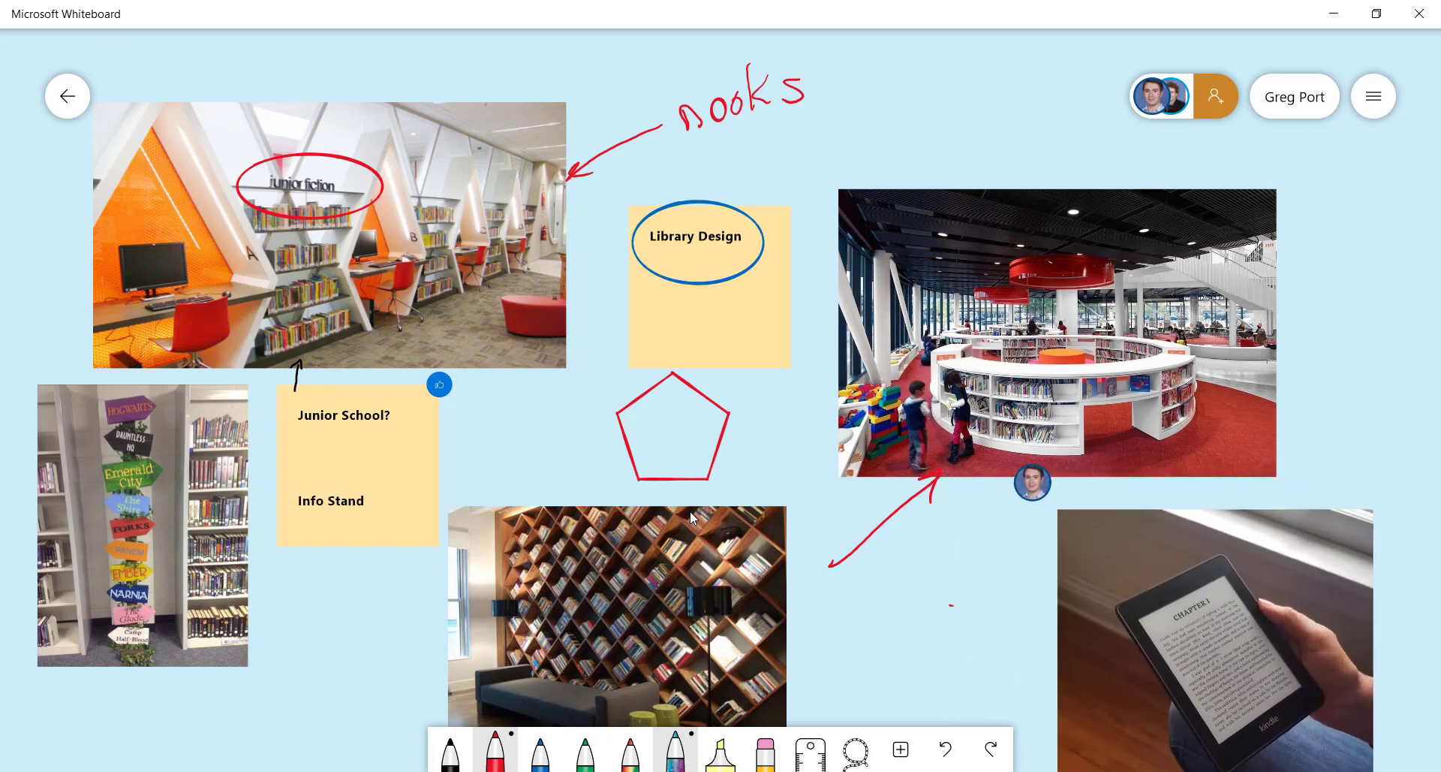